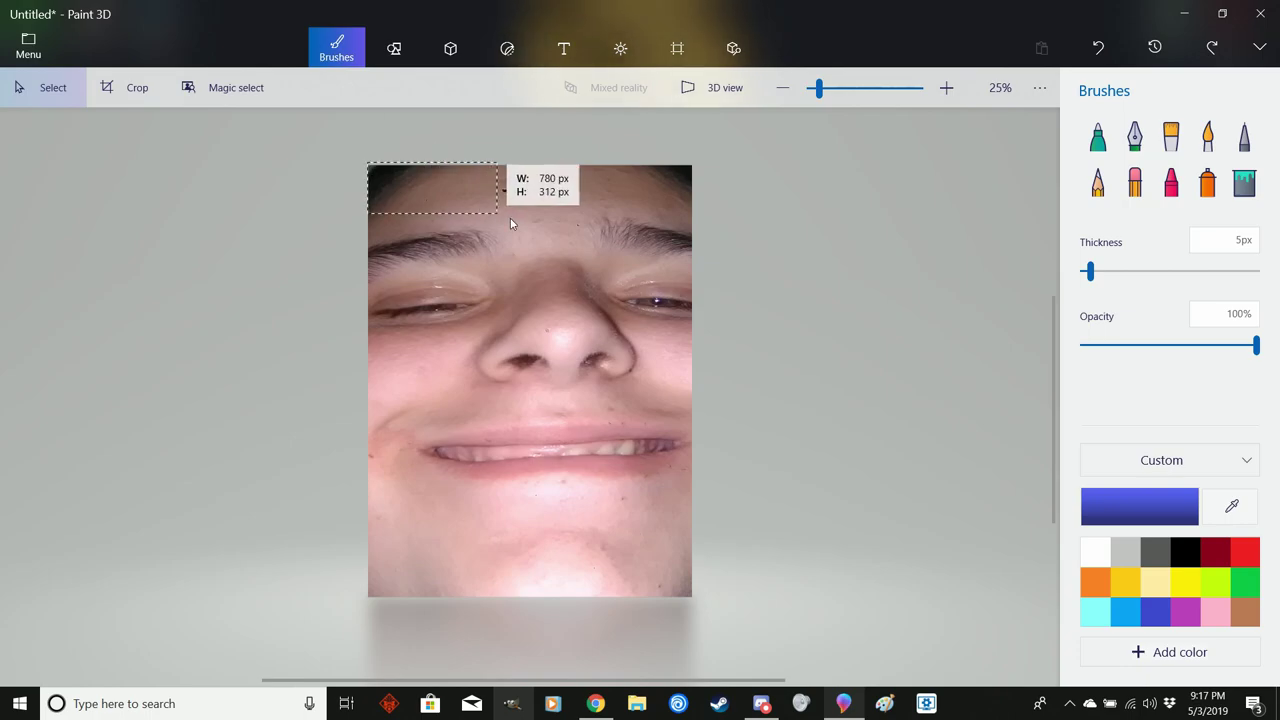
- Move the photo's top forehead strip, about 1944 × 370 px, down over the chin, turned upside down
drag(474, 214, 526, 552)
drag(526, 490, 529, 640)
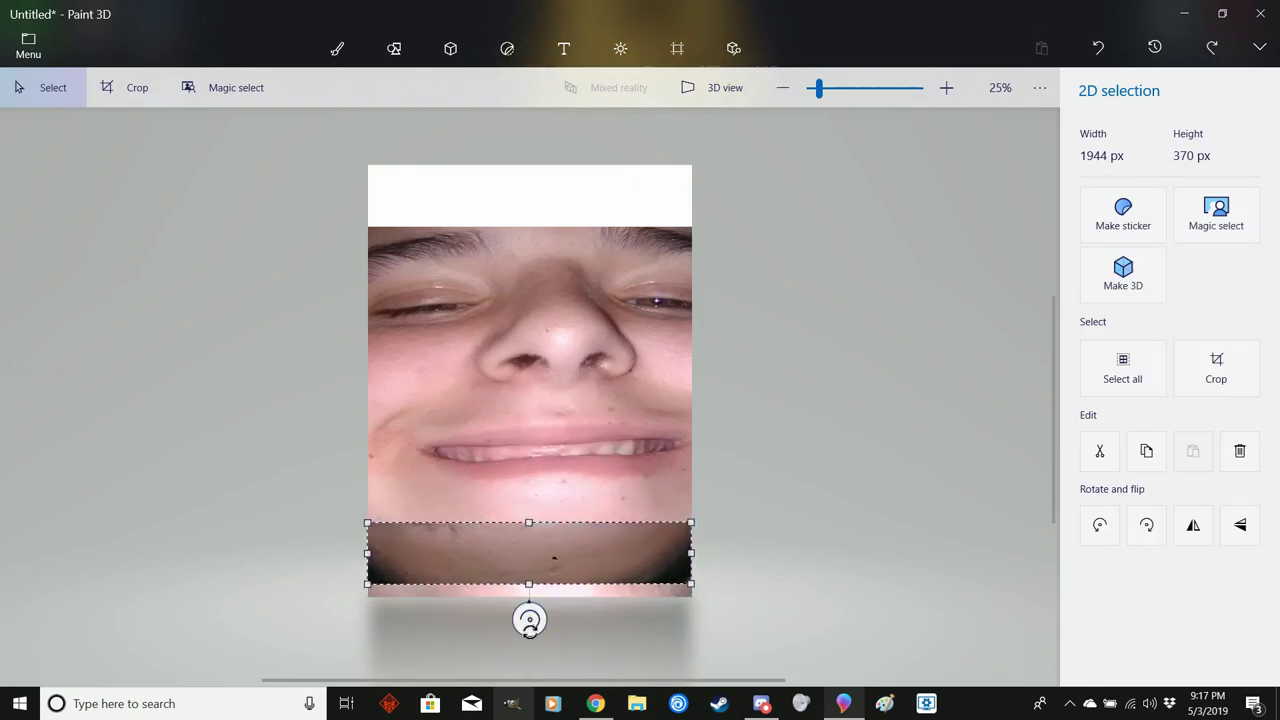
drag(528, 593, 528, 607)
key(b)
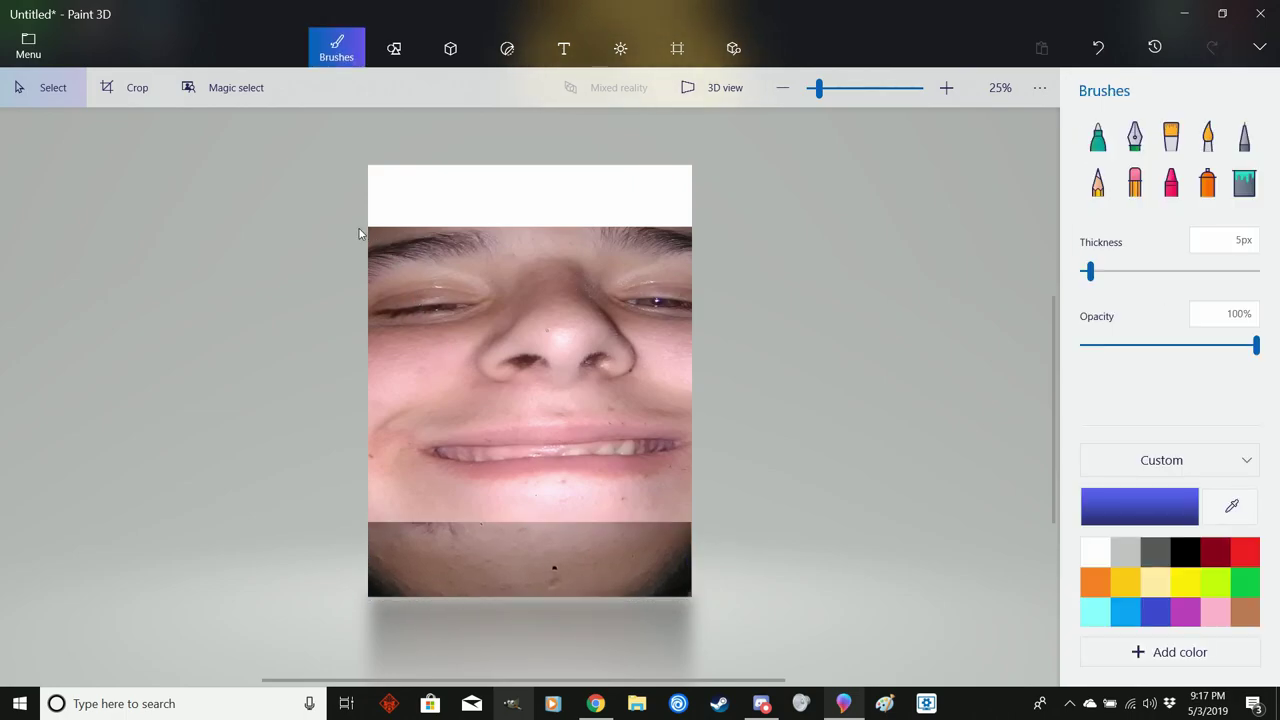
- Stretch the eye area upward to fill the blank strip at the photo's upper edge
drag(369, 228, 712, 330)
drag(530, 227, 530, 157)
click(918, 291)
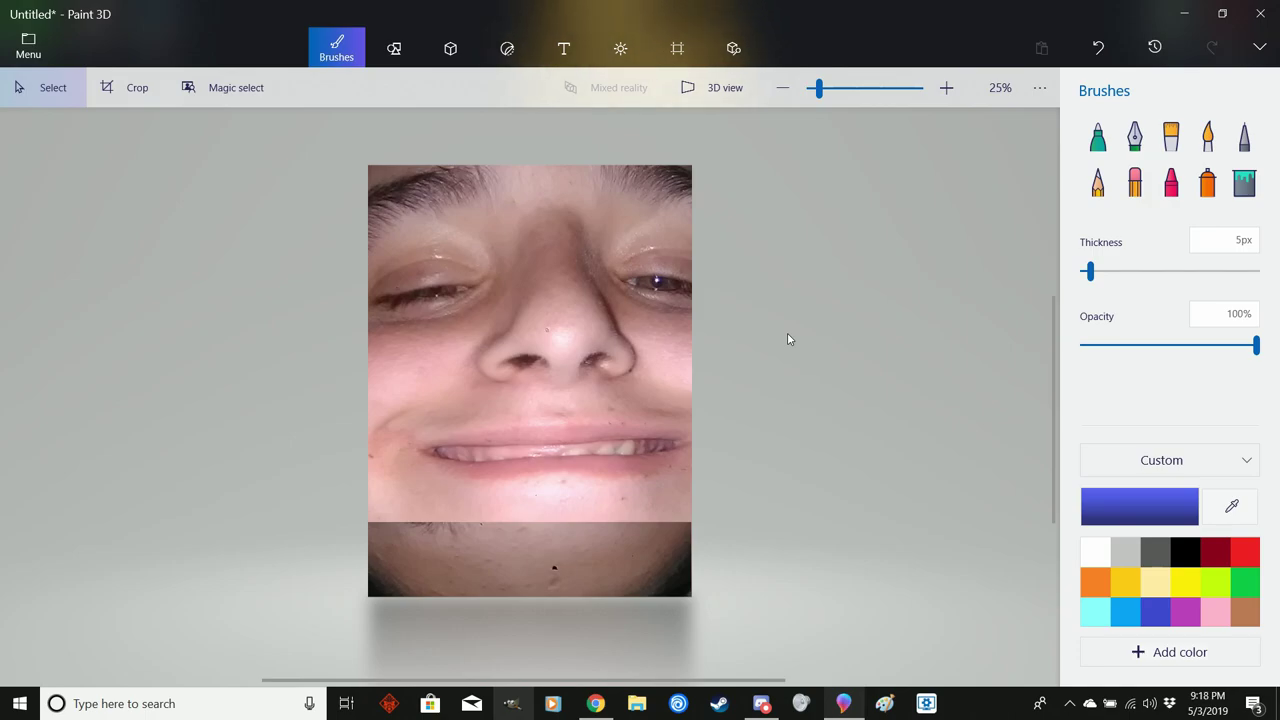
- Undo the eye-area stretch and the forehead strip's move
scroll(785, 334, up, 1)
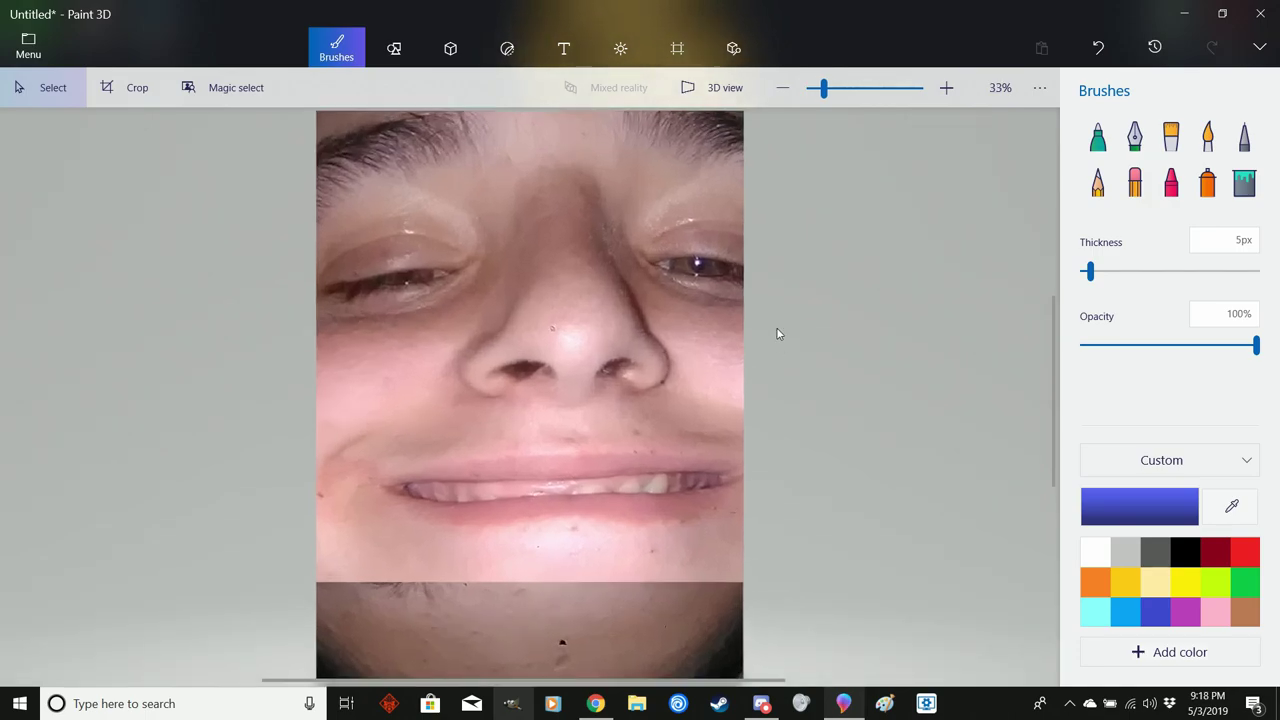
scroll(770, 333, down, 1)
click(1098, 47)
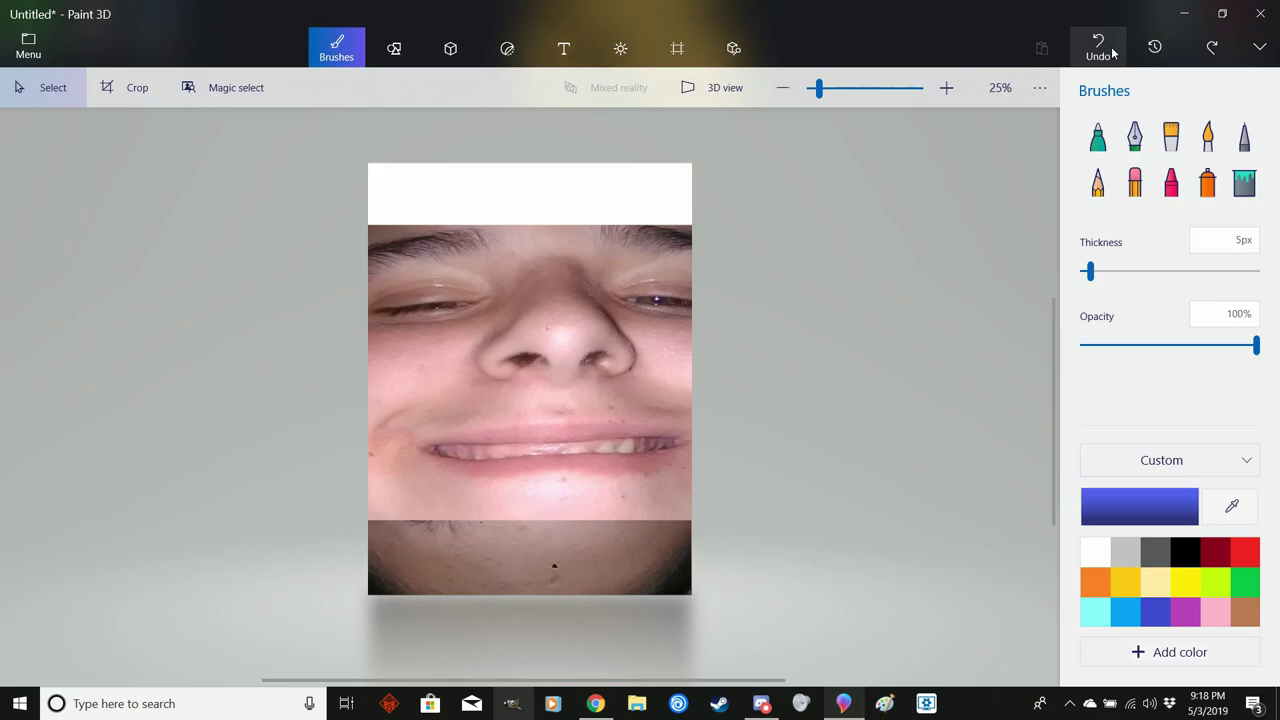
click(1098, 47)
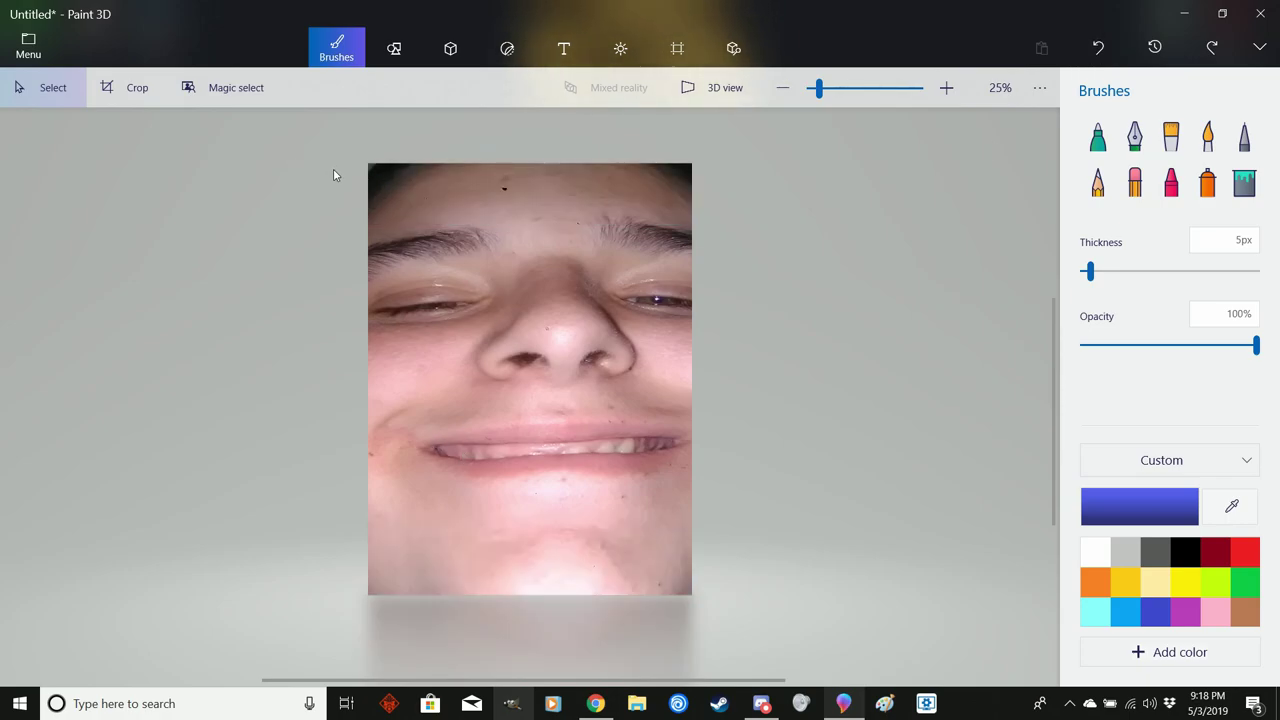
- Delete the forehead strip of about 1940 × 344 px and stretch the eye-and-nose area upward over the gap to about 1316 px high
drag(389, 170, 720, 221)
right_click(625, 190)
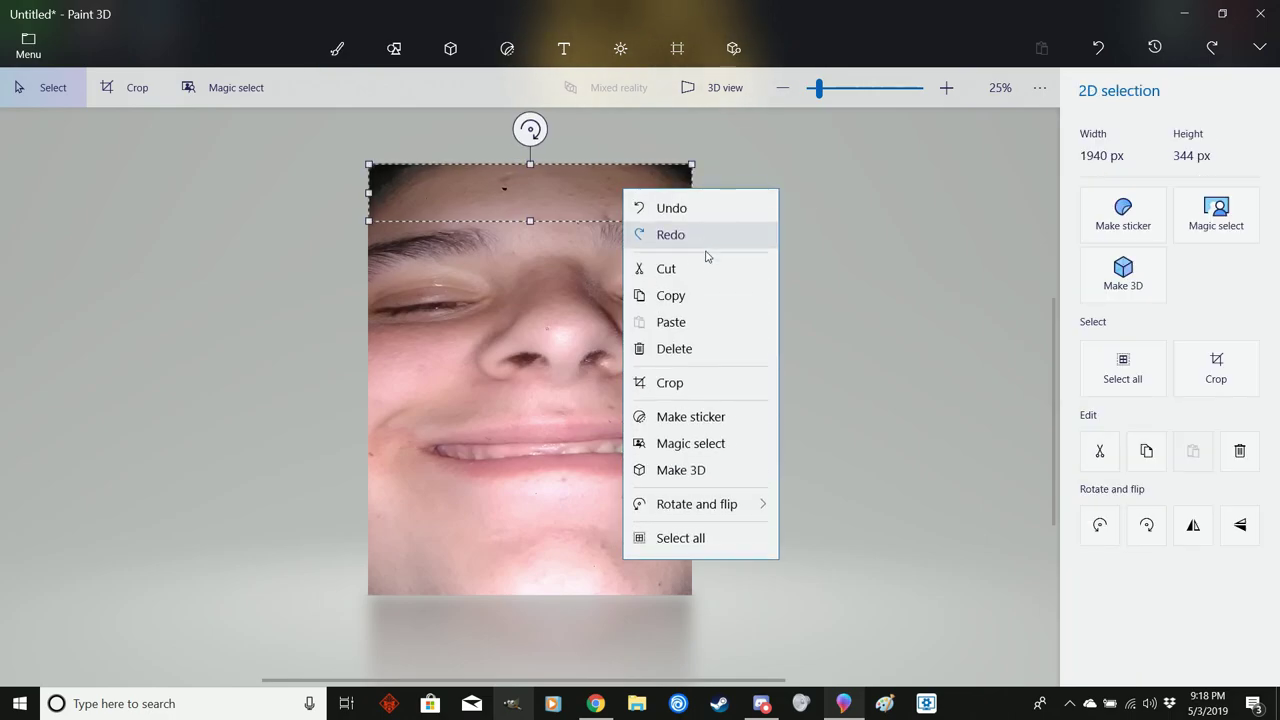
click(670, 348)
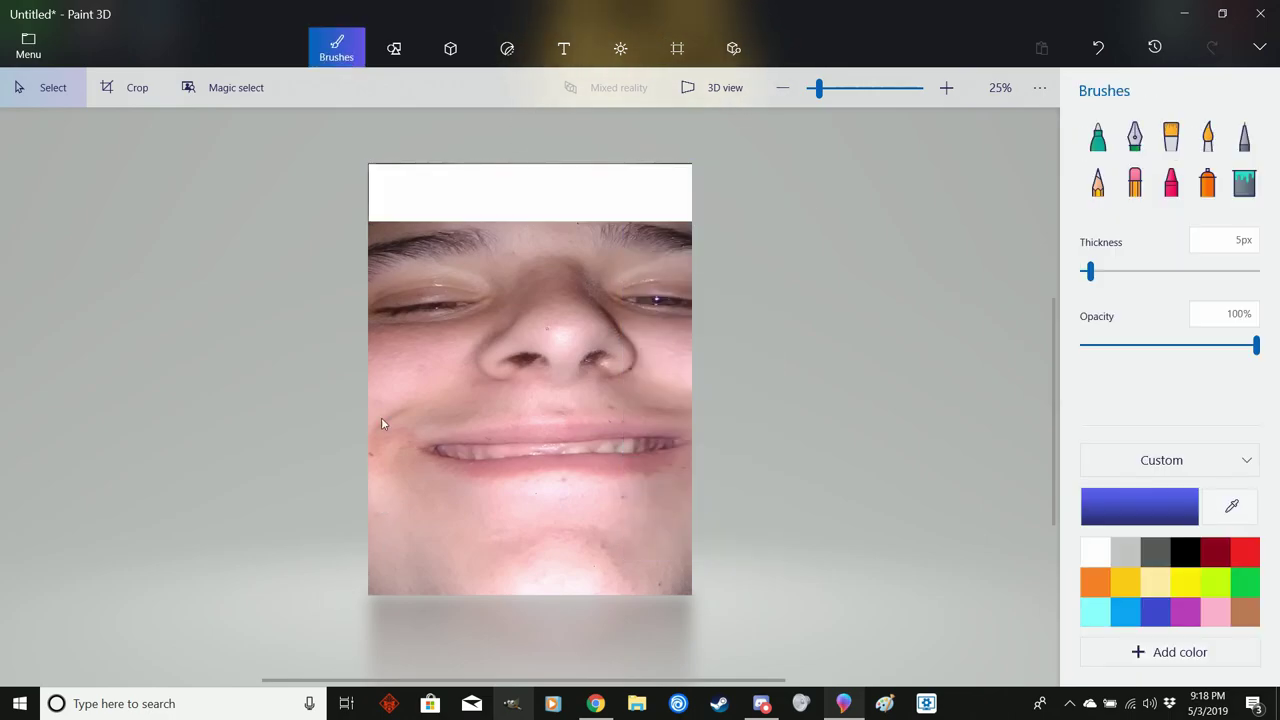
drag(369, 222, 752, 378)
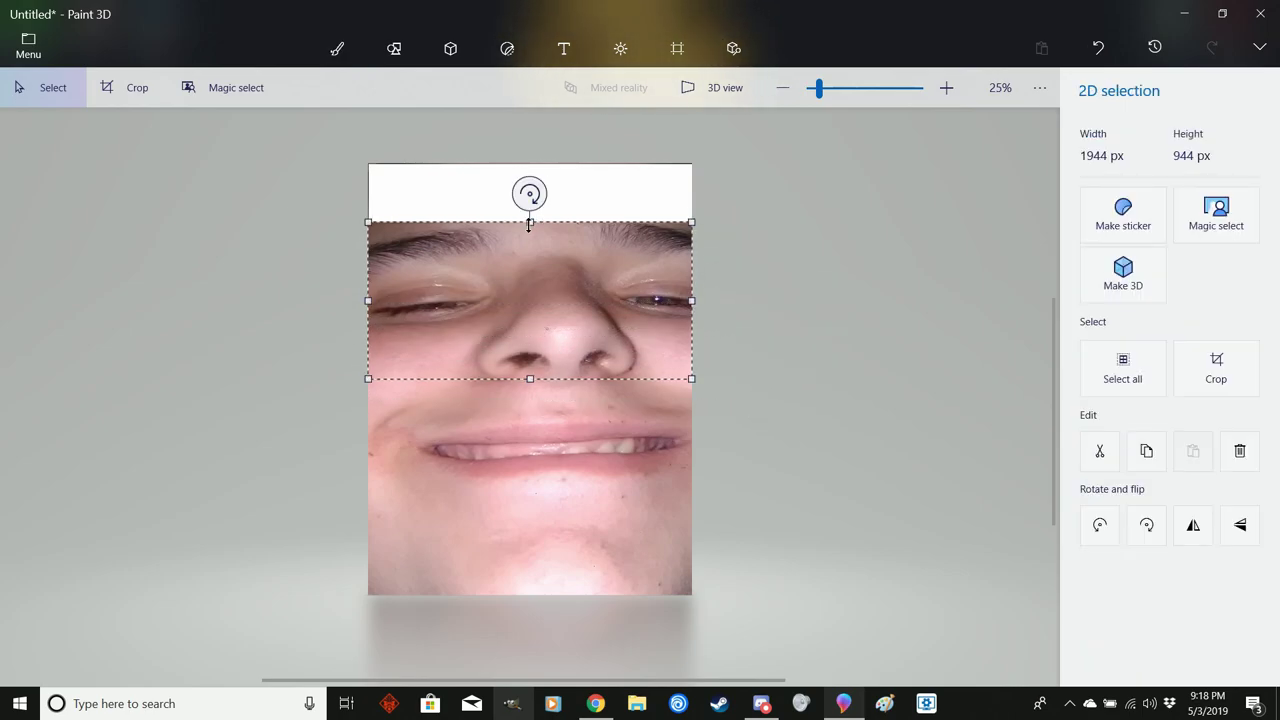
drag(529, 224, 529, 161)
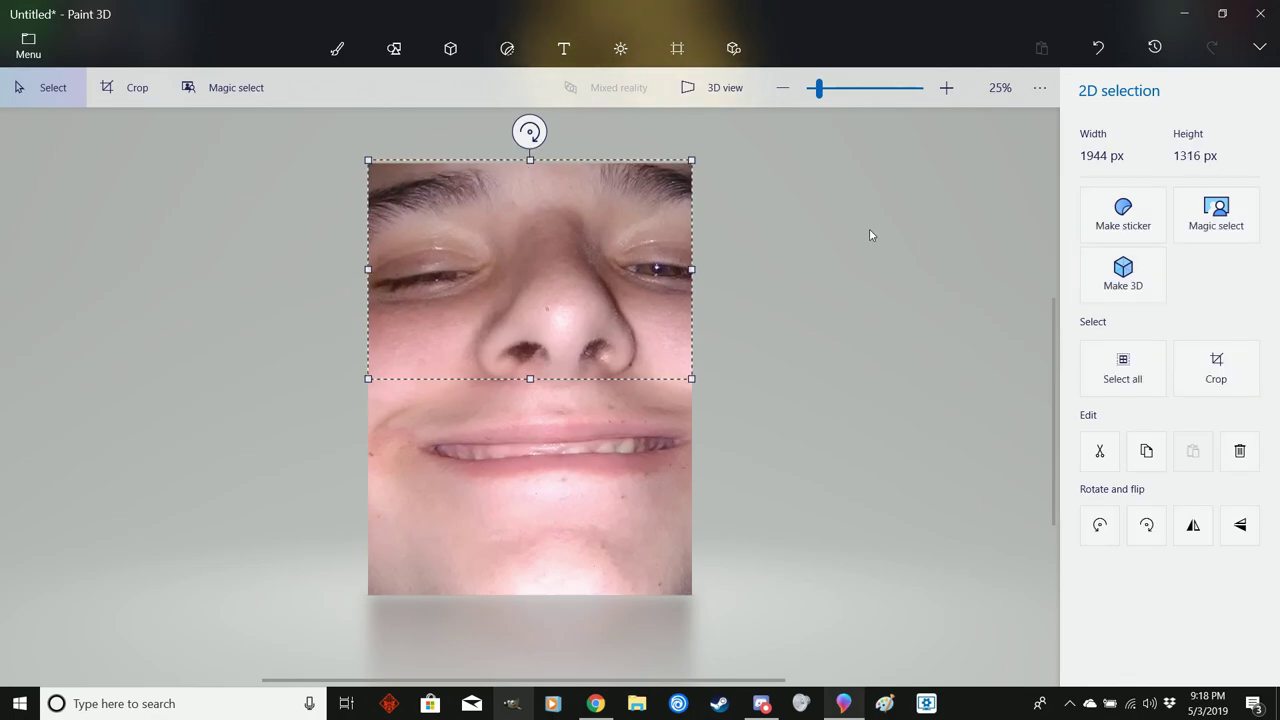
key(b)
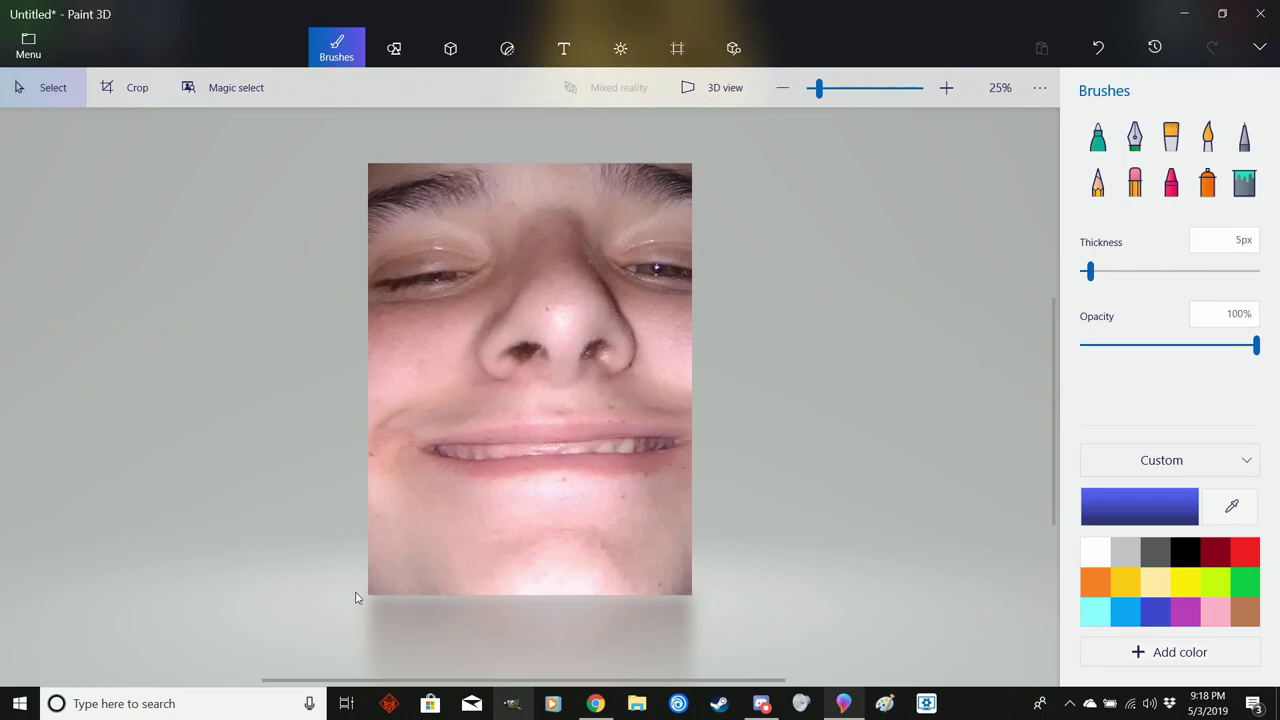
- Compress the mouth-and-chin area toward the photo's lower edge and stretch the upper face down to about 1912 px high
drag(369, 595, 728, 398)
drag(529, 395, 537, 483)
click(785, 450)
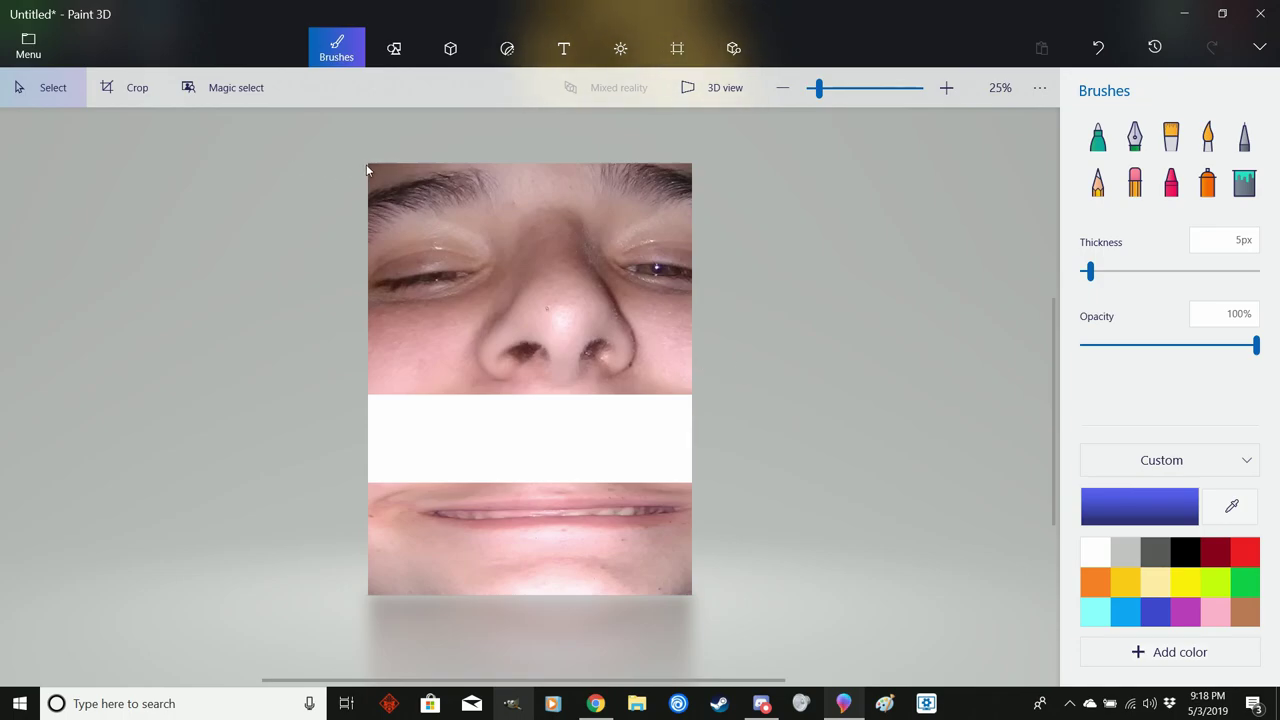
mouse_move(369, 162)
mouse_down()
mouse_move(665, 325)
mouse_move(699, 393)
mouse_up()
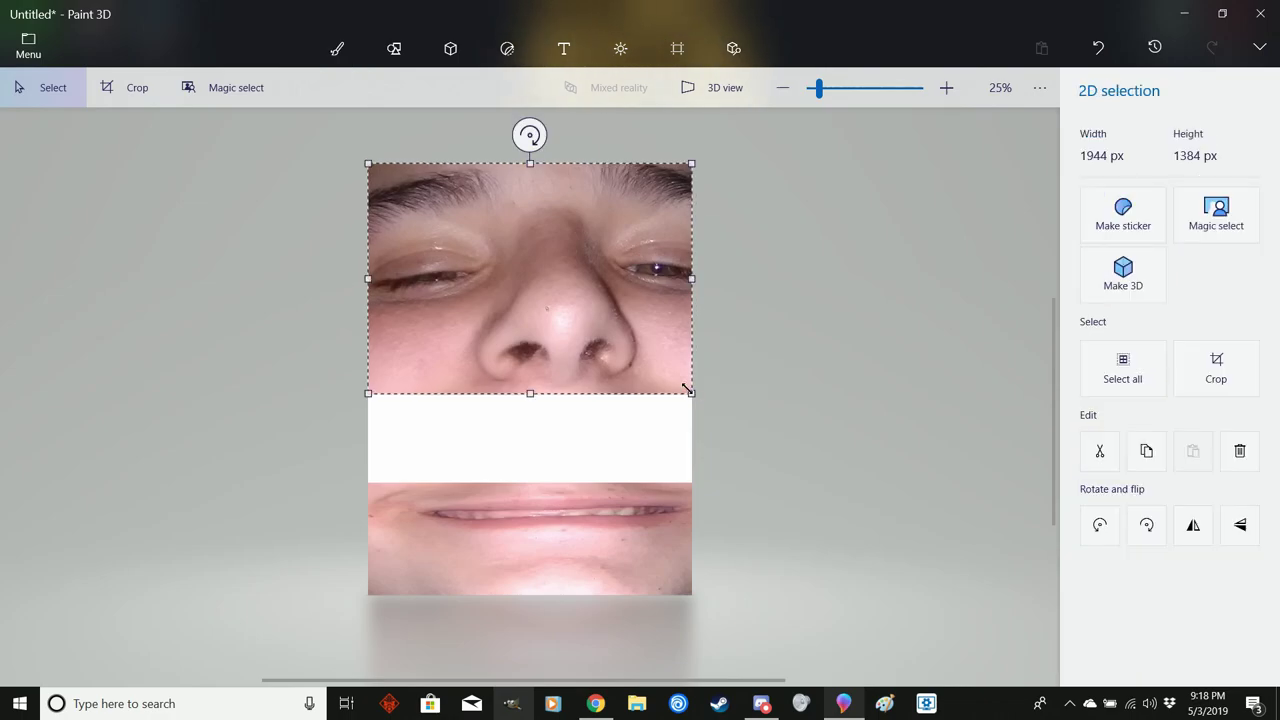
drag(528, 394, 537, 486)
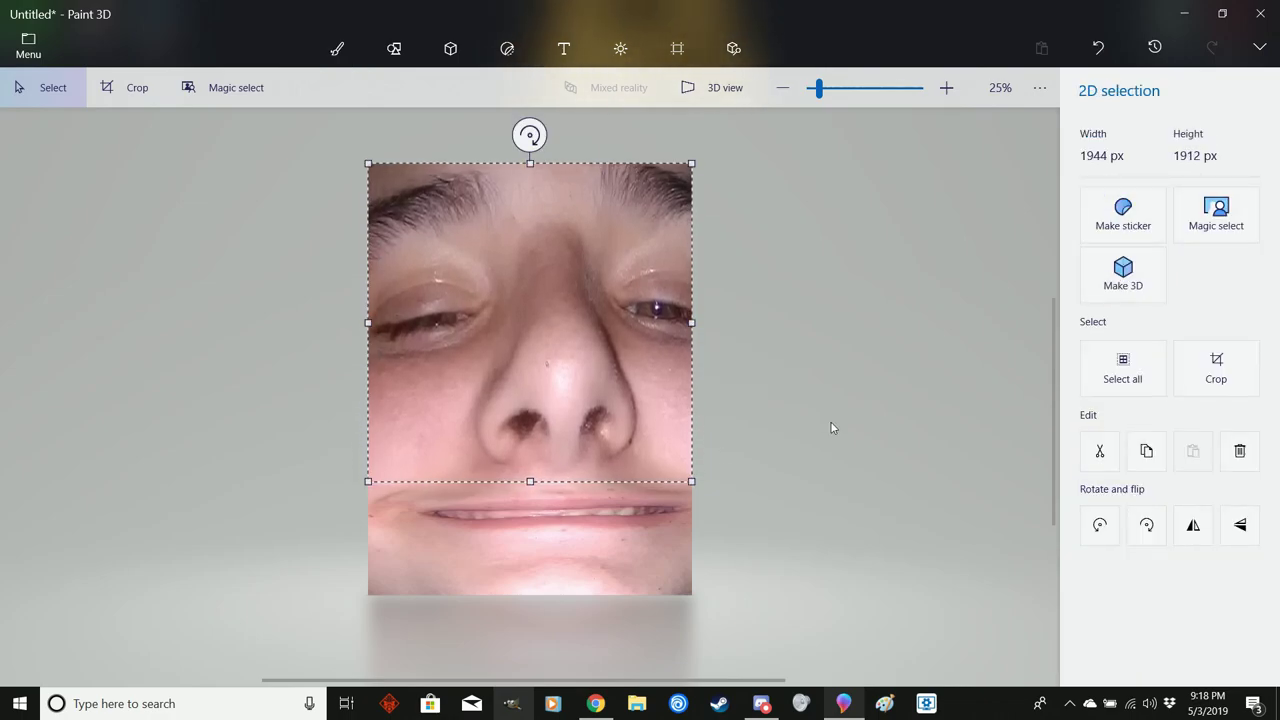
click(831, 431)
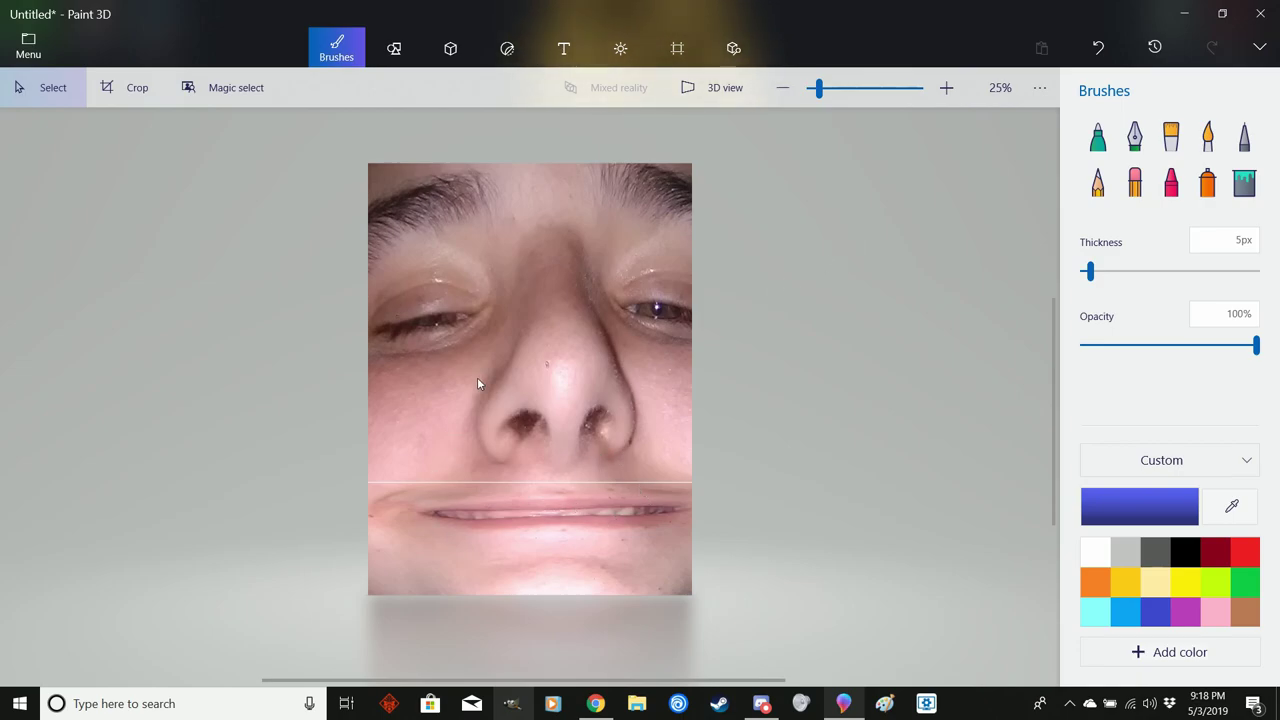
- Undo the face stretches, the mouth compression and the forehead deletion
click(1098, 52)
click(1098, 52)
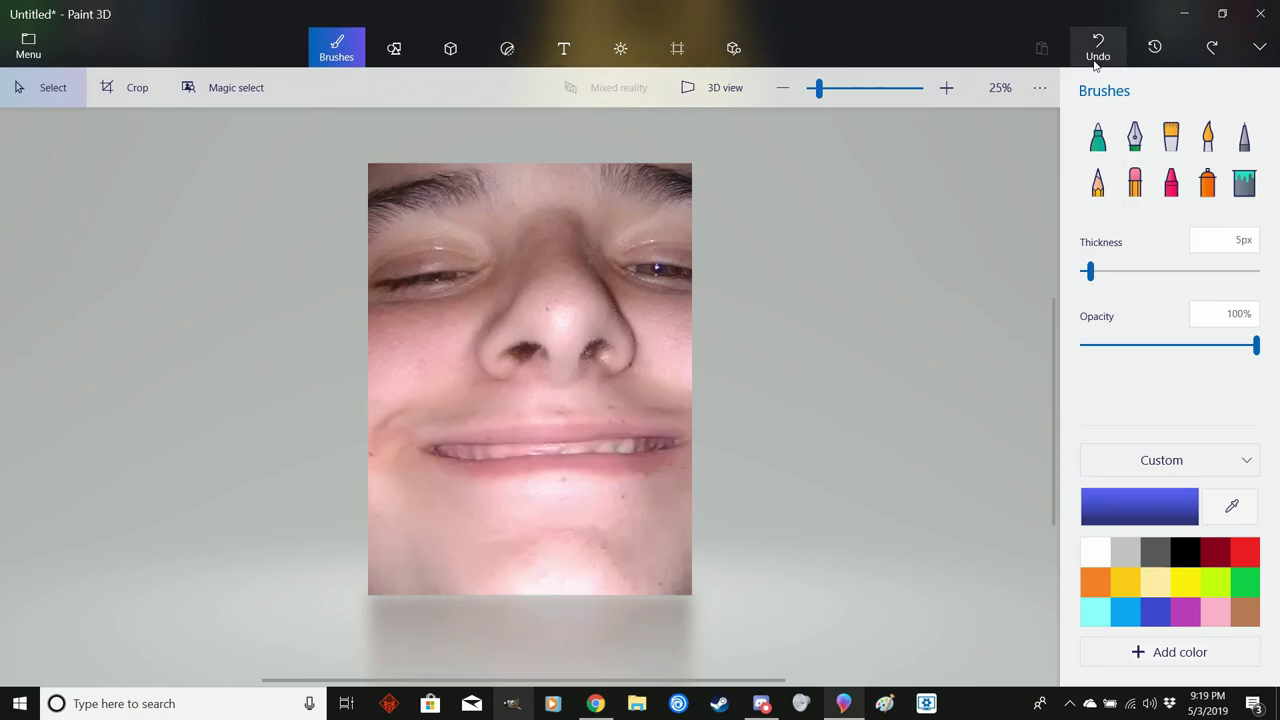
click(1098, 52)
click(1098, 52)
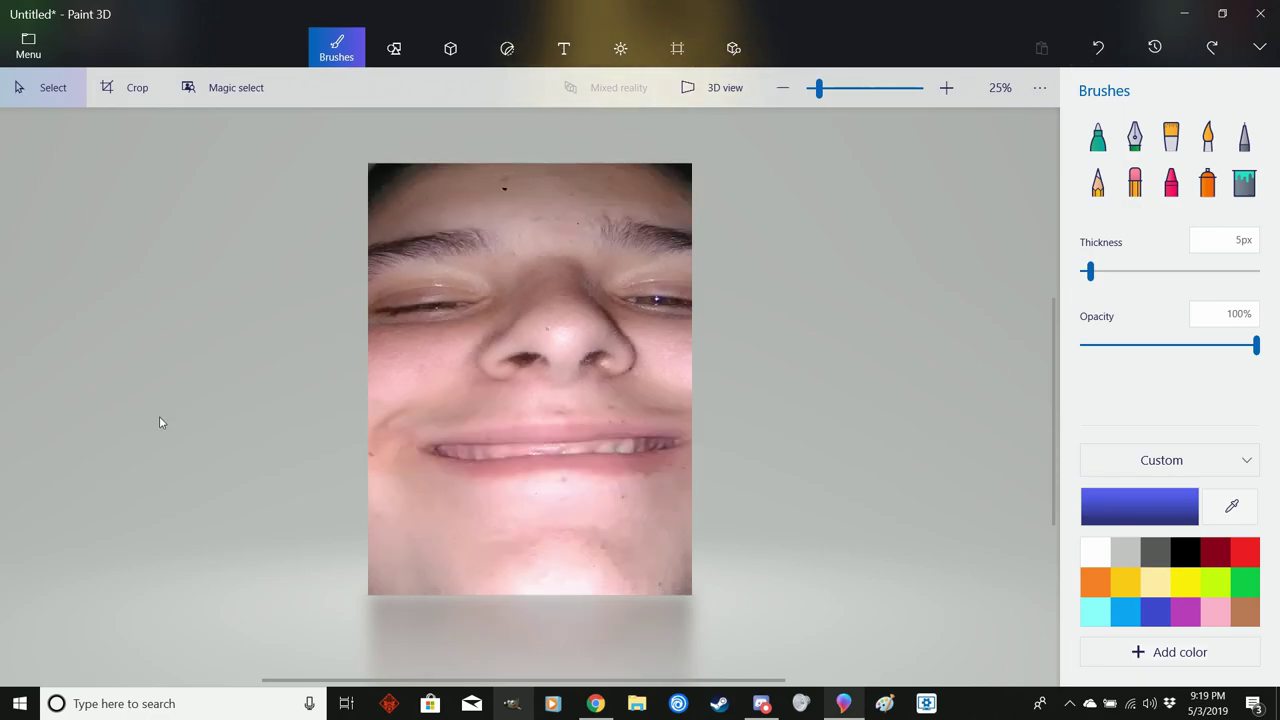
- Delete a forehead strip of about 1944 × 308 px across the photo's upper edge
drag(369, 170, 728, 214)
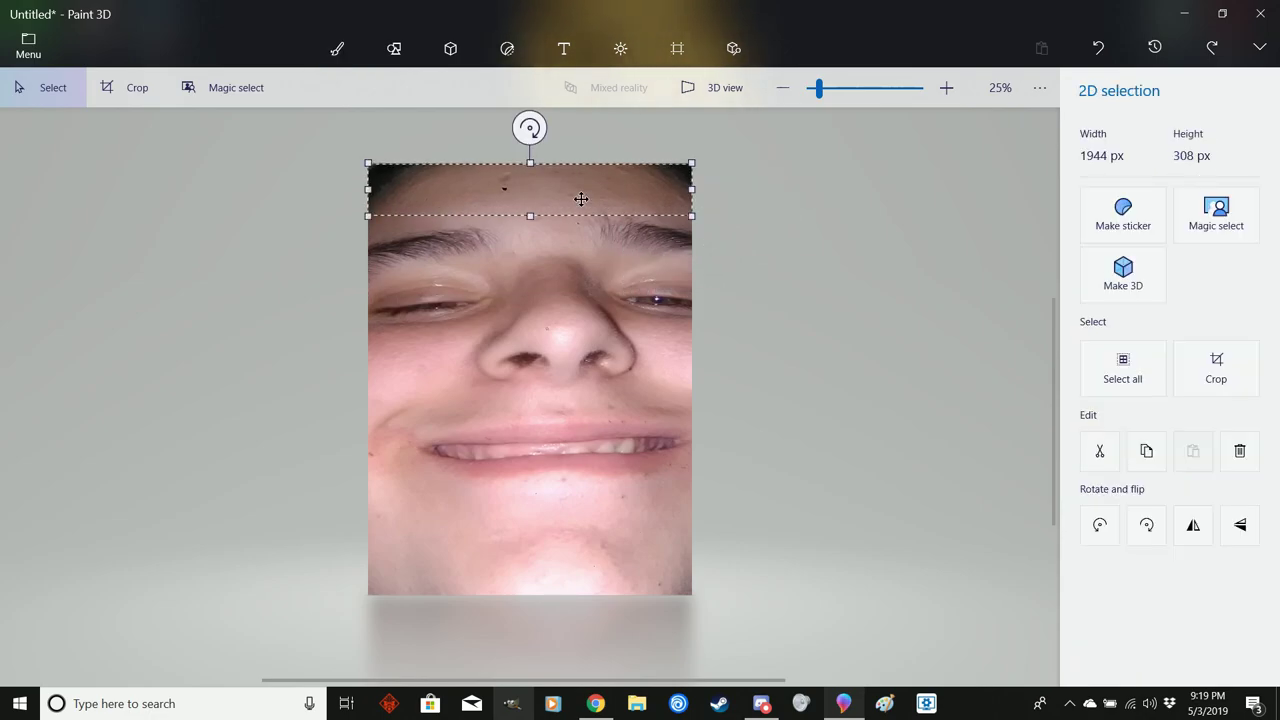
right_click(581, 199)
click(582, 345)
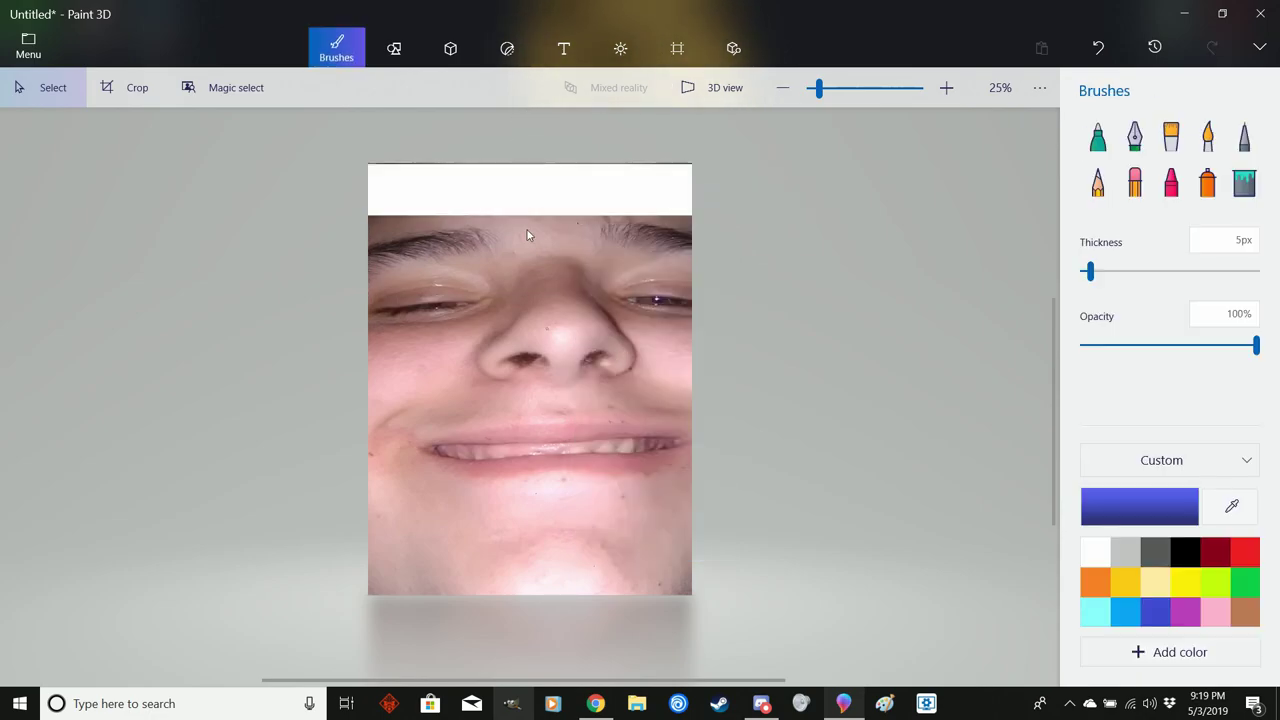
- Extend the eye-and-nose area to the photo's upper edge and compress it from below to about 788 px high
mouse_move(368, 218)
mouse_down()
mouse_move(512, 282)
mouse_move(718, 410)
mouse_up()
drag(530, 214, 530, 161)
drag(530, 409, 530, 293)
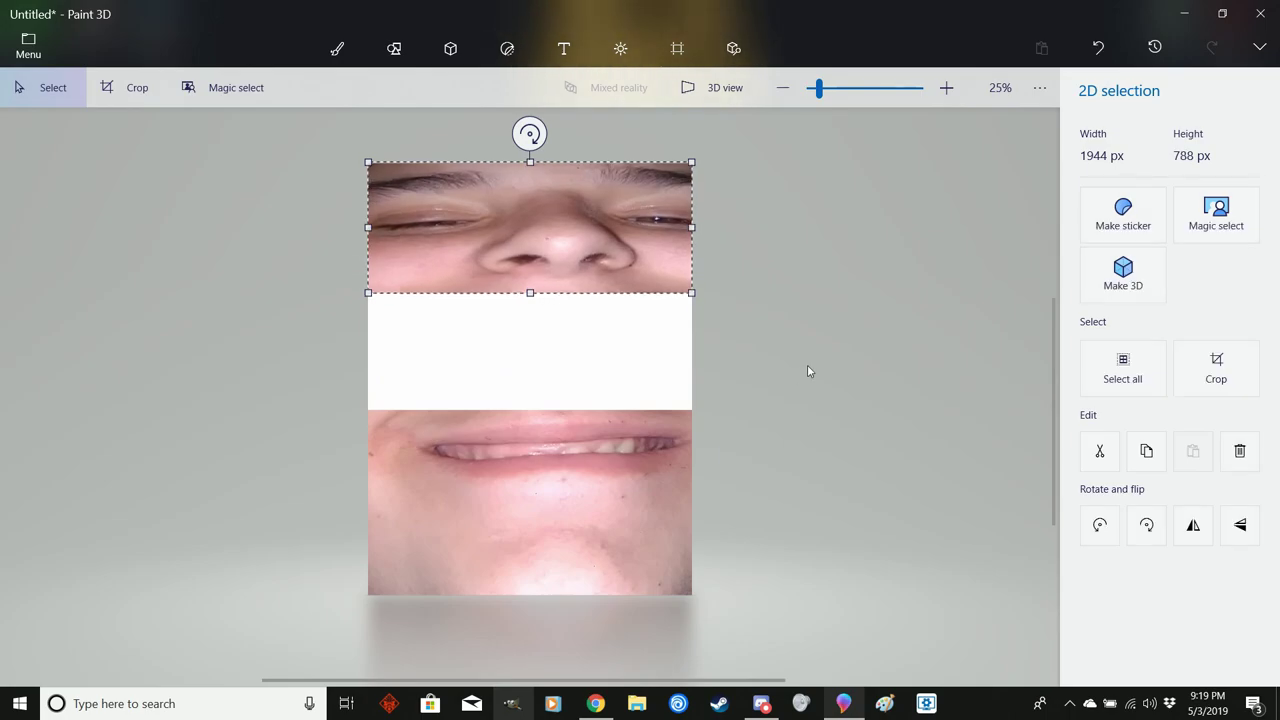
click(699, 438)
- Stretch the mouth-and-chin area up to the compressed nose, to about 1816 px high
drag(698, 411, 367, 646)
drag(529, 409, 529, 290)
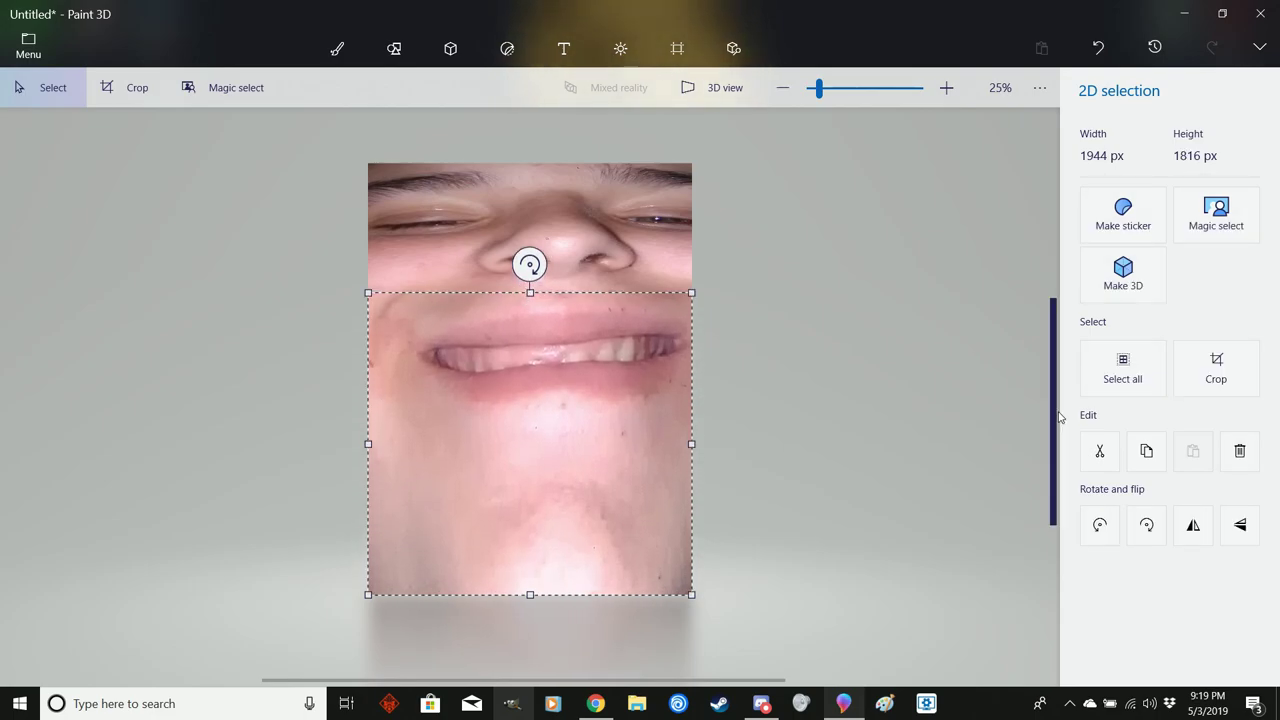
click(899, 457)
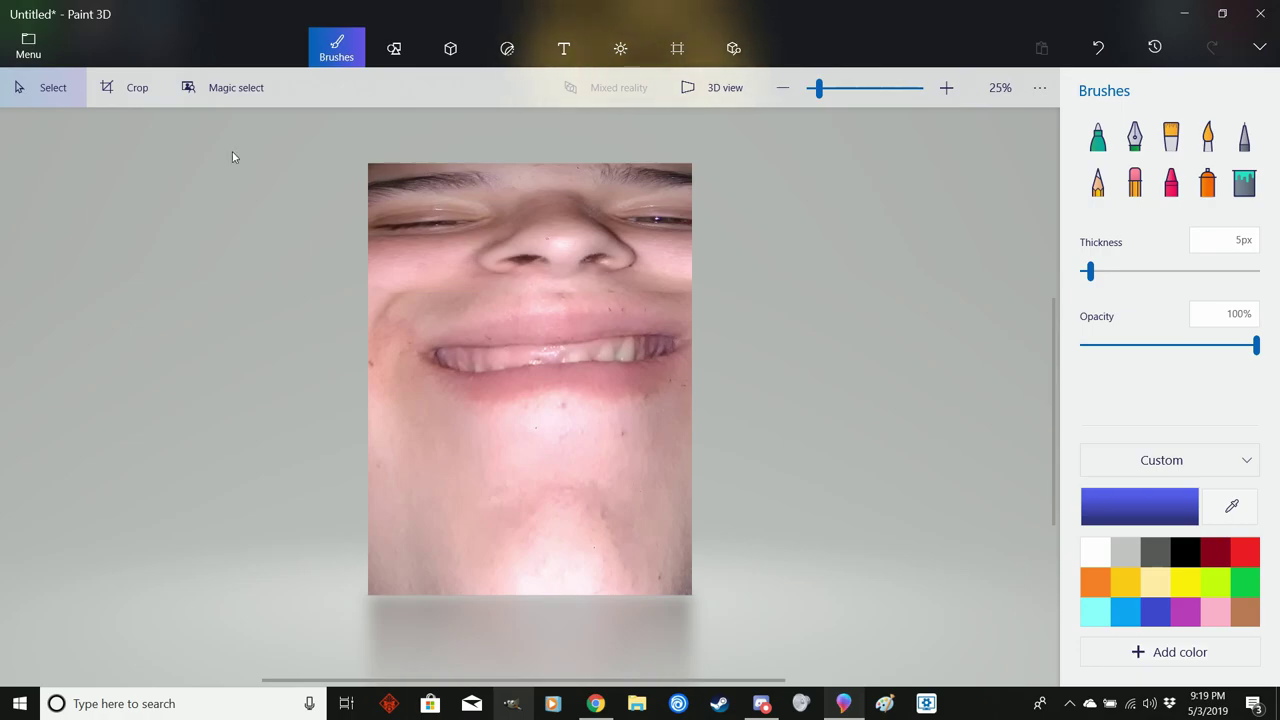
- Save the distorted face as a 2D PNG image named bill in the Saved Pictures folder
click(37, 46)
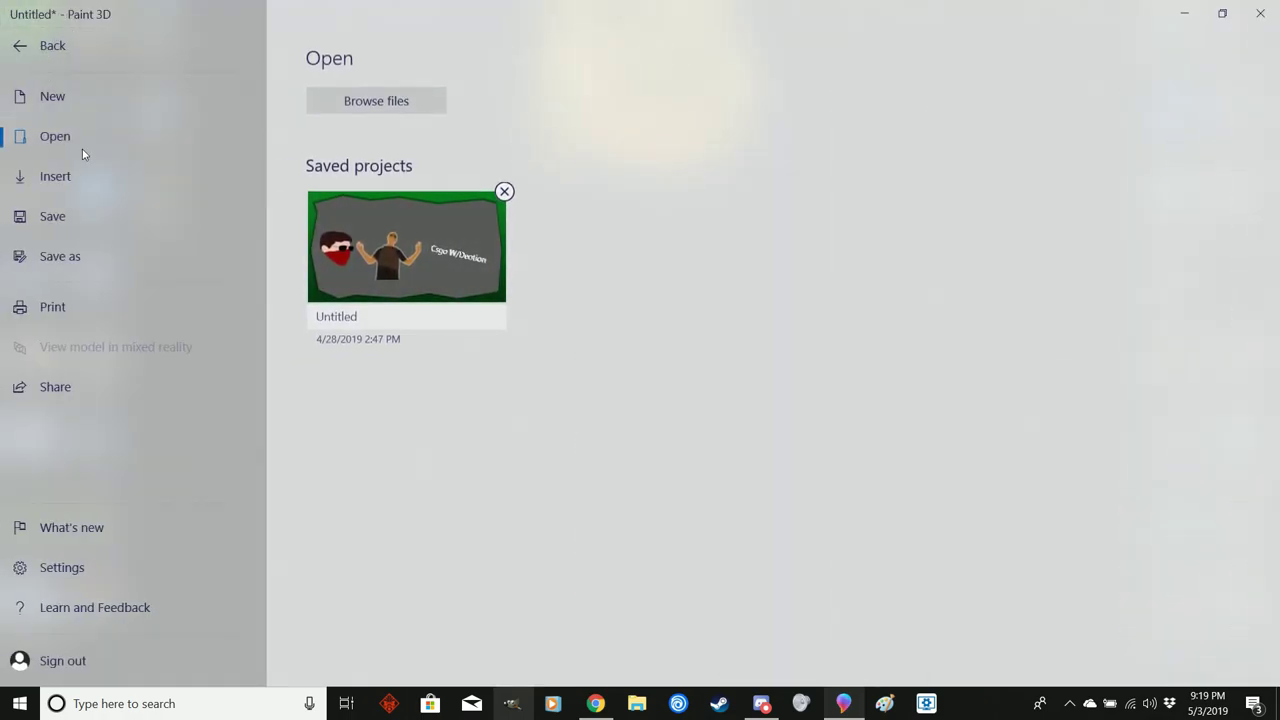
click(76, 258)
click(350, 155)
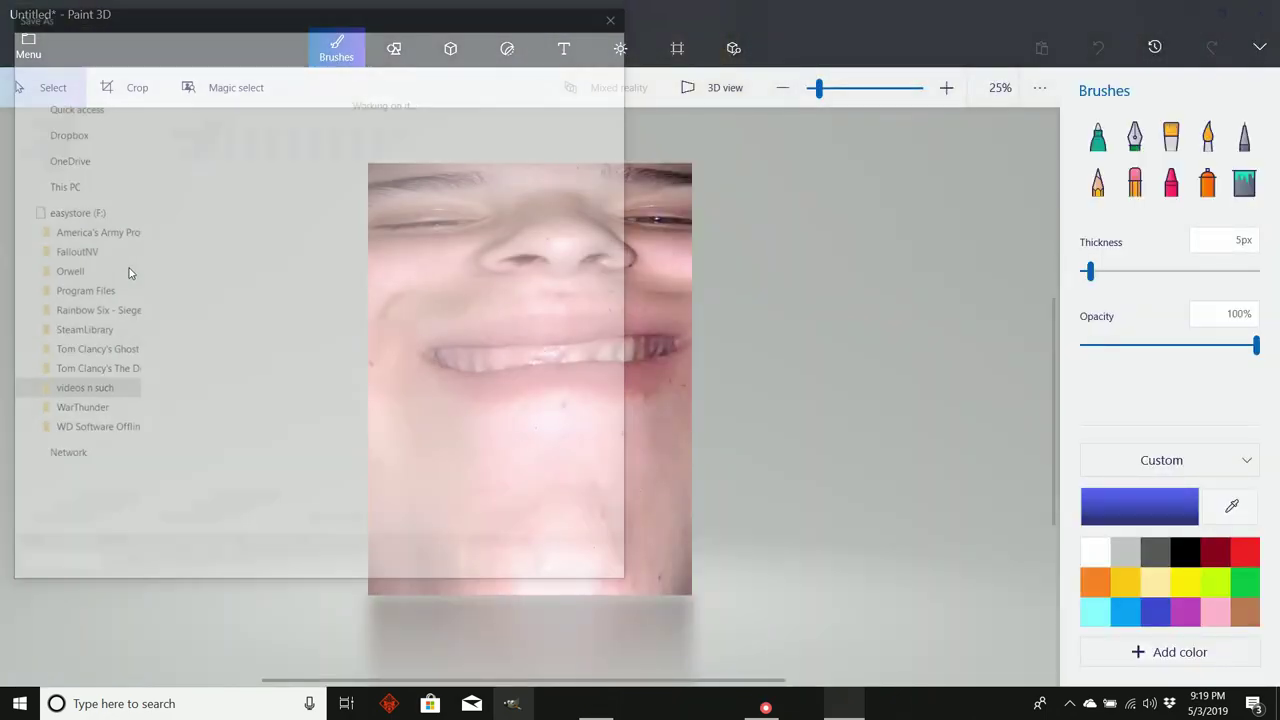
click(278, 503)
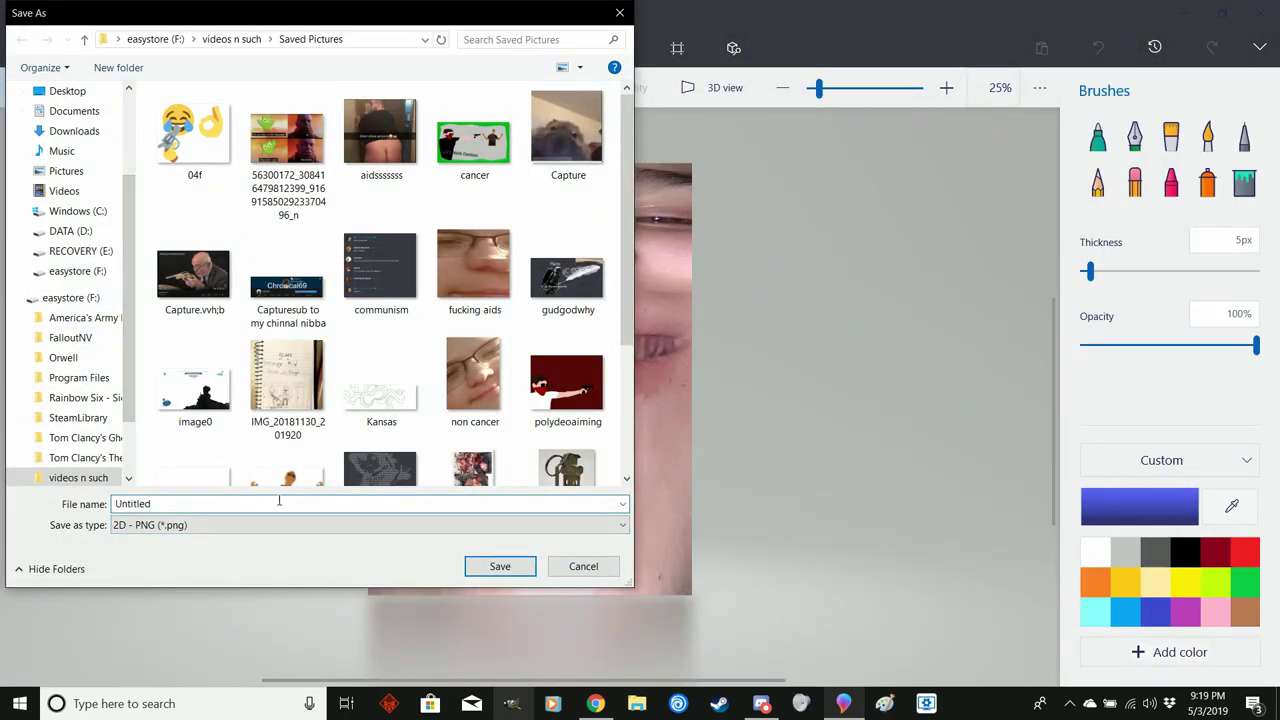
key(BackSpace)
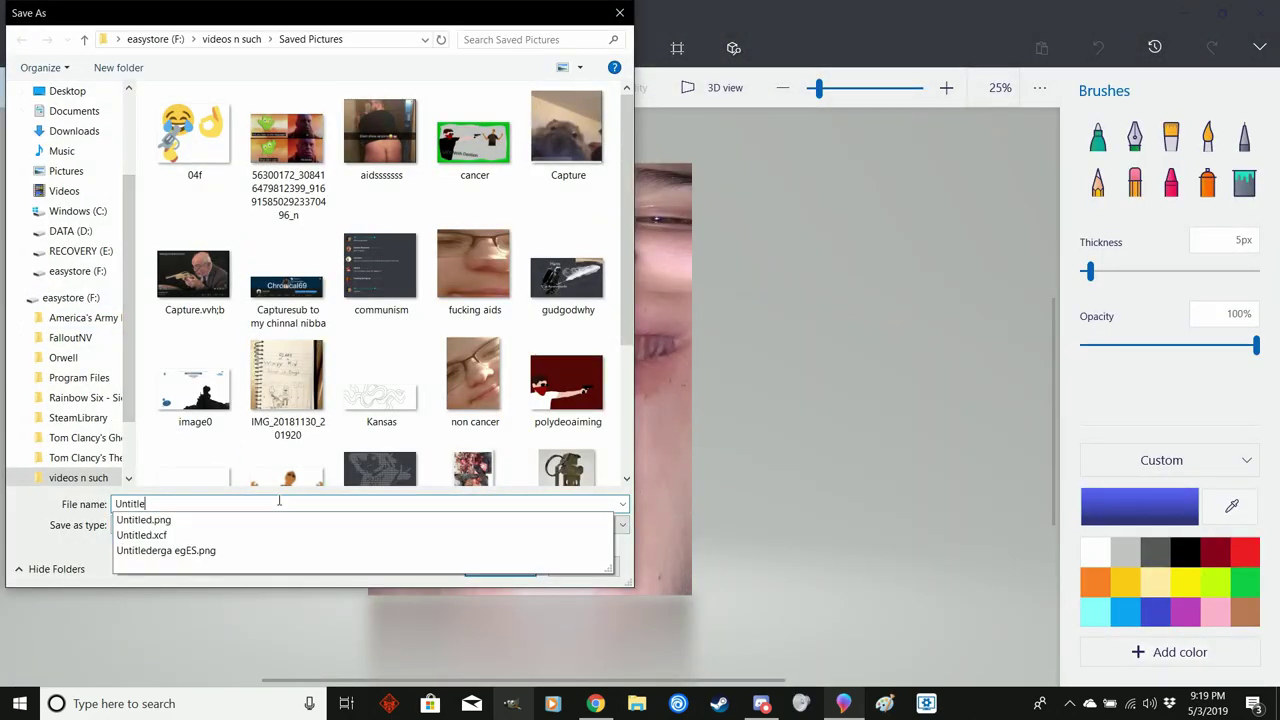
key(BackSpace)
key(BackSpace)
key(BackSpace)
key(BackSpace)
text(bill)
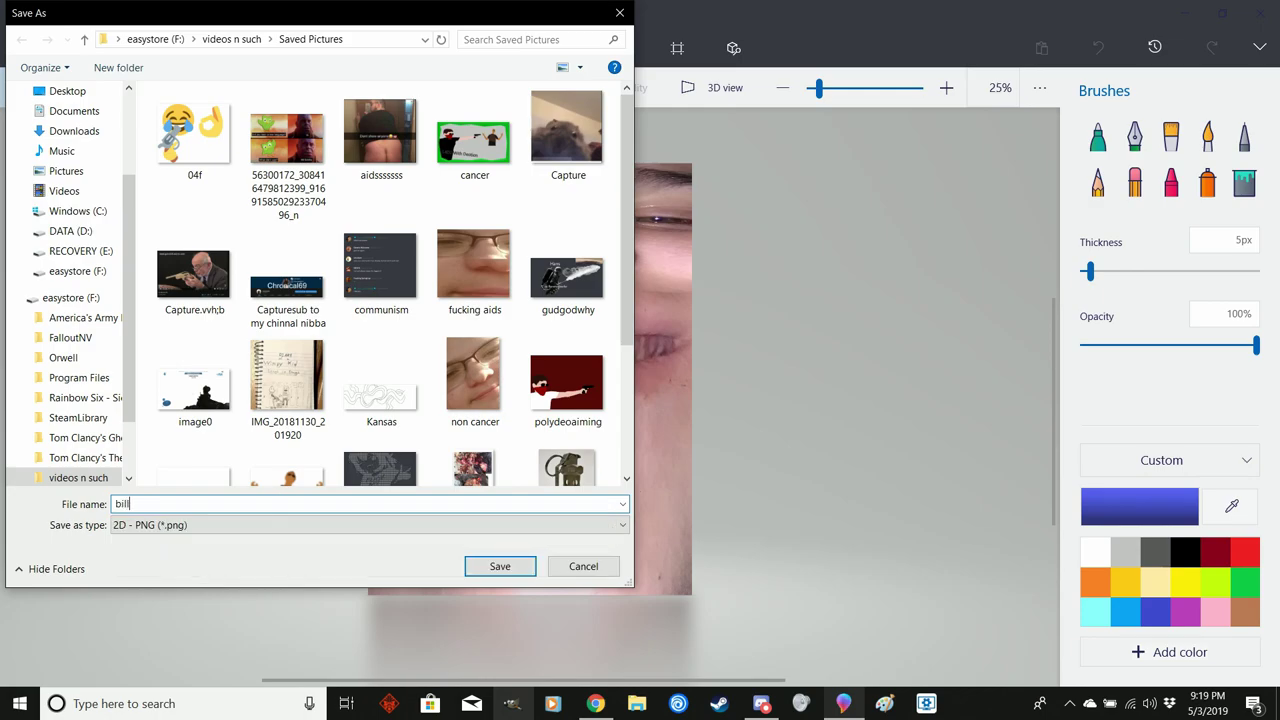
key(Return)
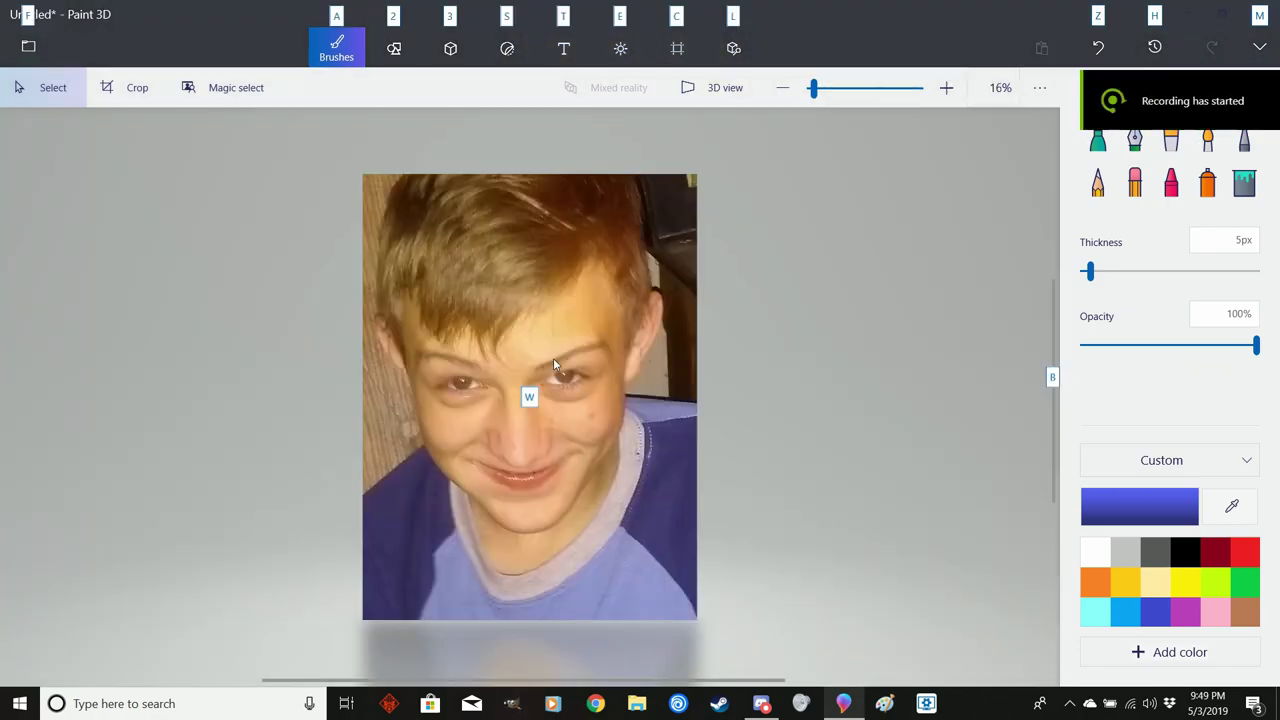
- Select the hair area across the second portrait's upper edge, widen it to about 3078 × 1001 px, and delete it
key(Escape)
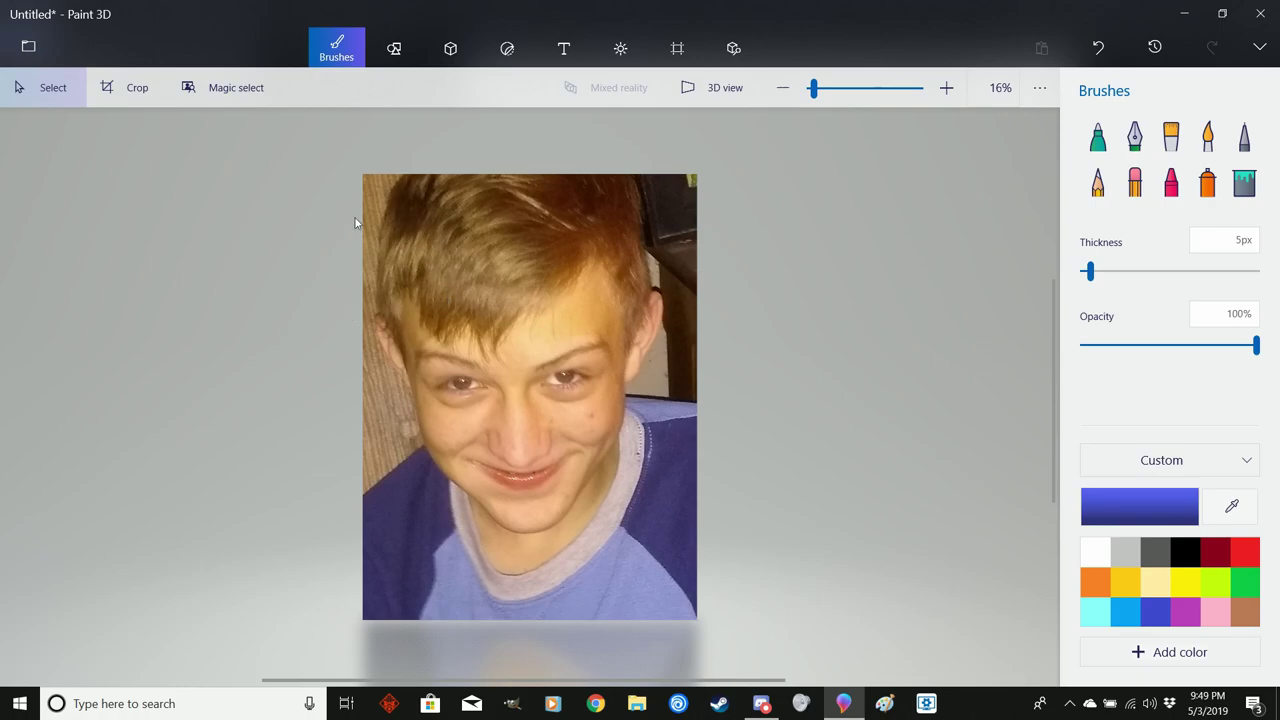
drag(363, 174, 668, 282)
drag(669, 228, 693, 223)
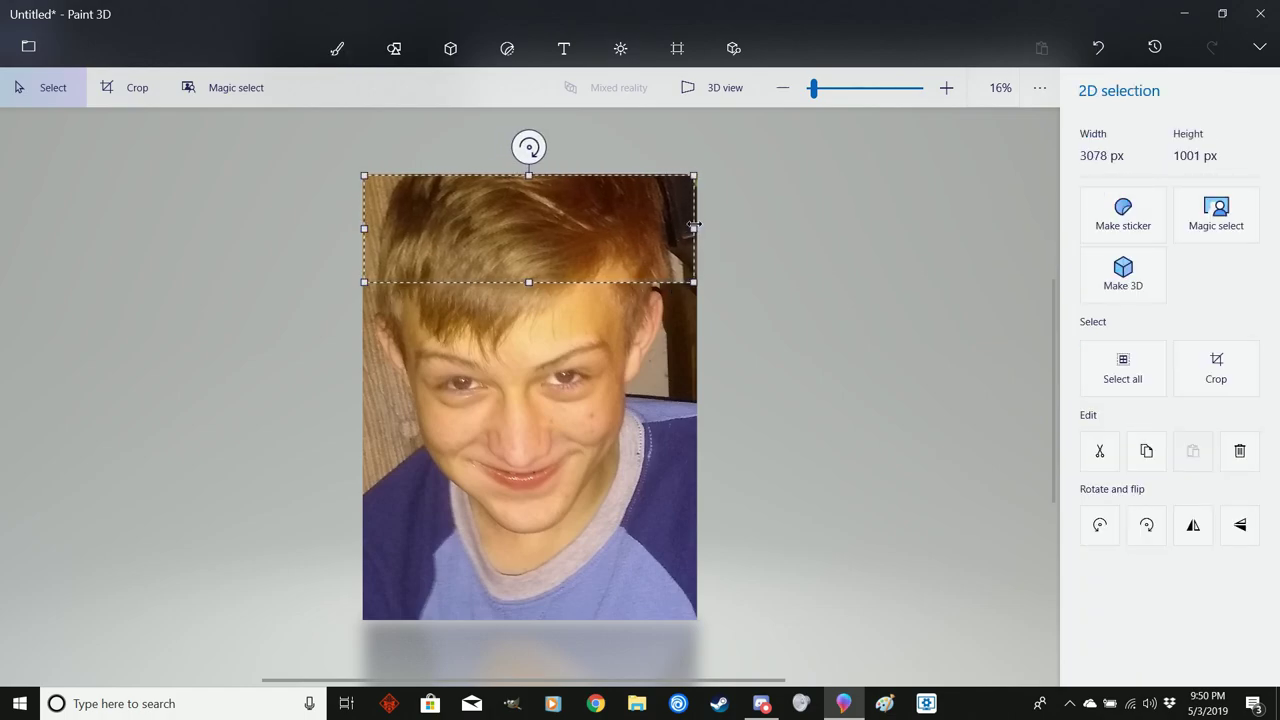
right_click(513, 217)
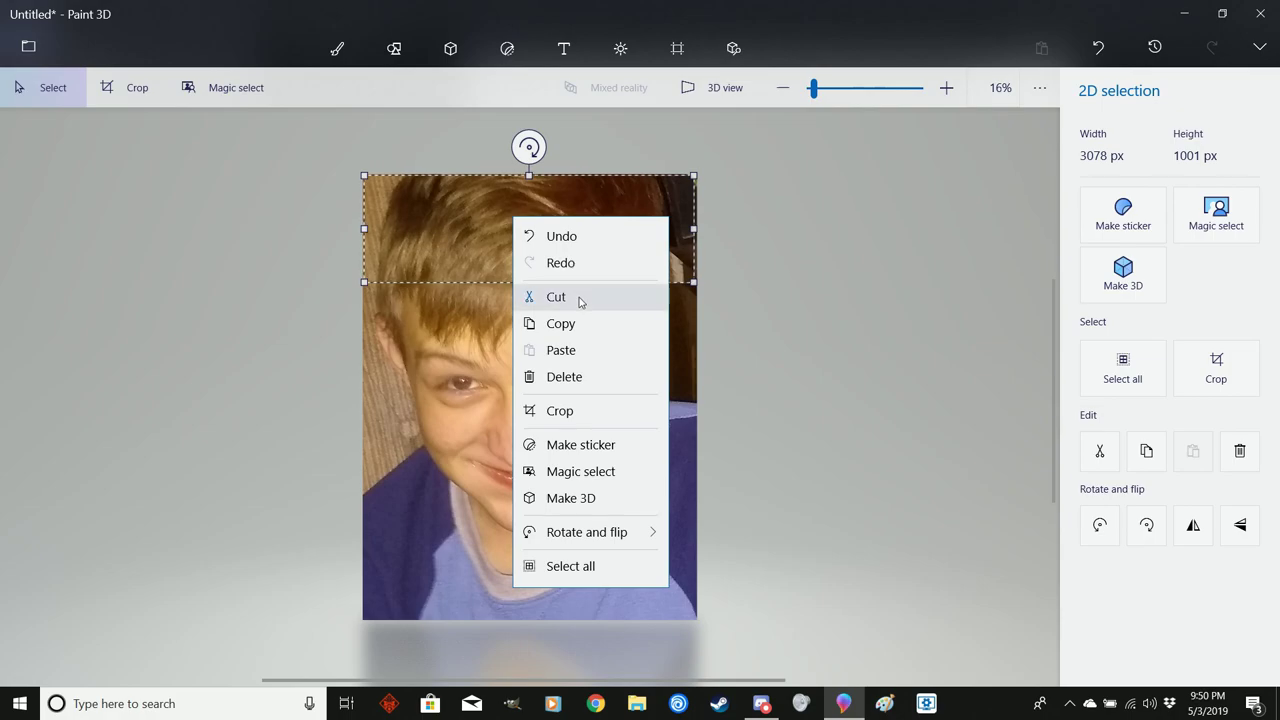
key(Return)
key(b)
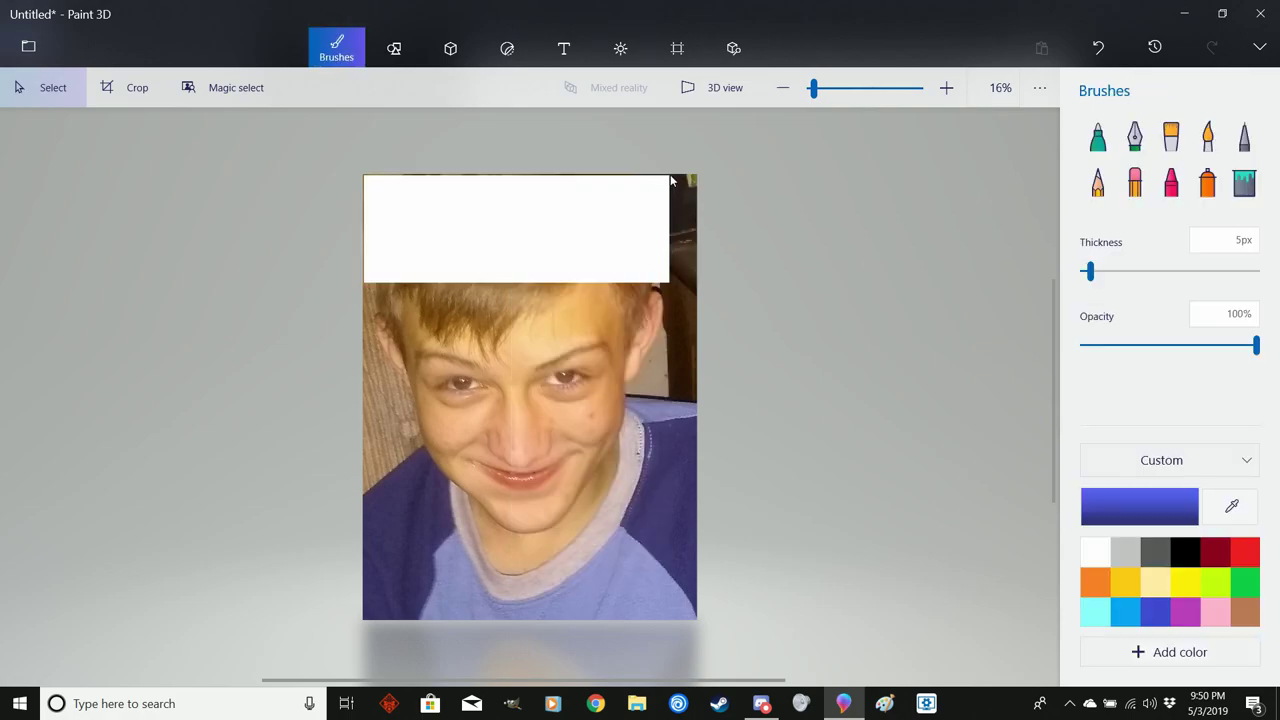
- Delete the full-width upper strip of about 3120 × 1019 px and stretch the face area upward over it to about 2773 px high
drag(335, 163, 771, 286)
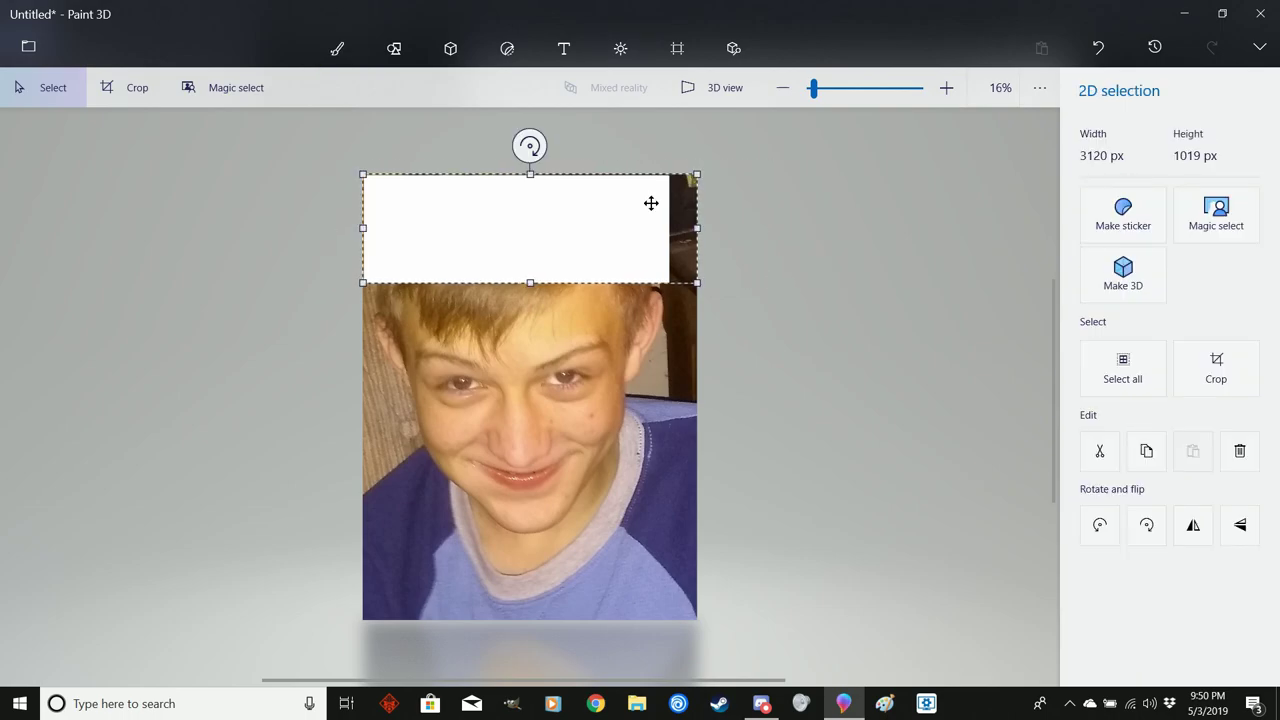
right_click(551, 193)
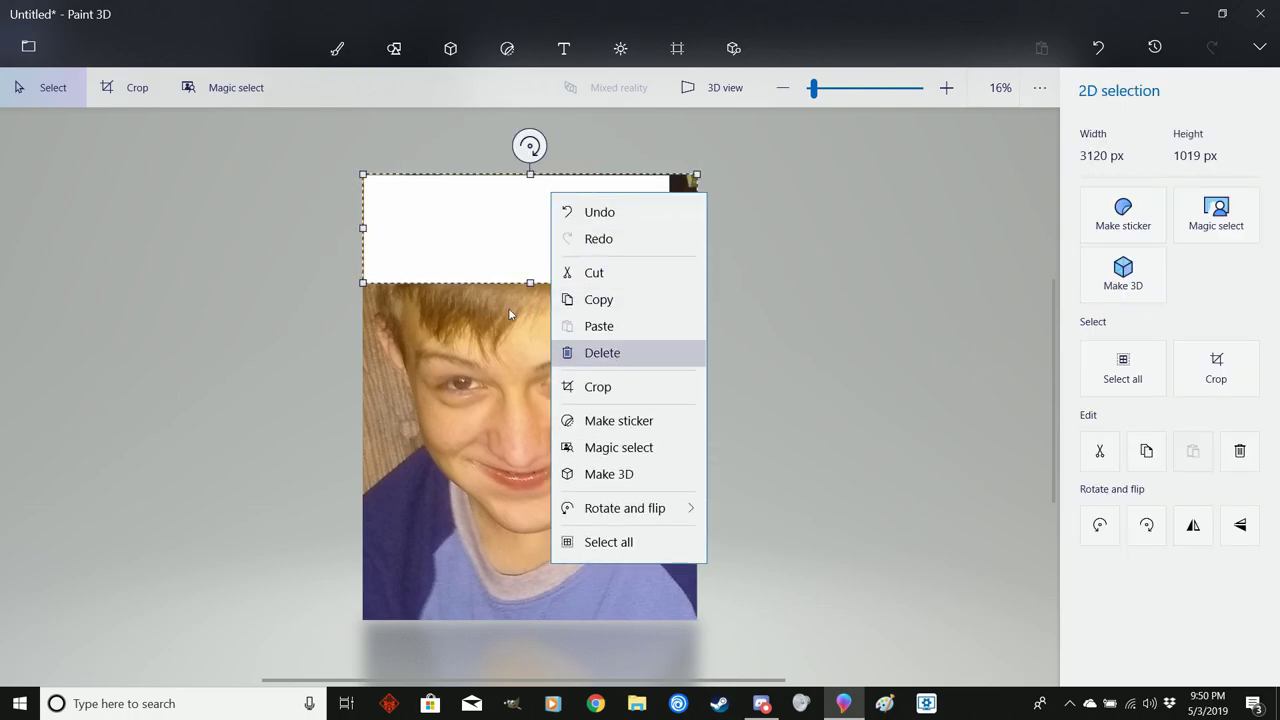
click(595, 340)
mouse_move(363, 284)
mouse_down()
mouse_move(572, 369)
mouse_move(739, 467)
mouse_up()
drag(530, 280, 530, 170)
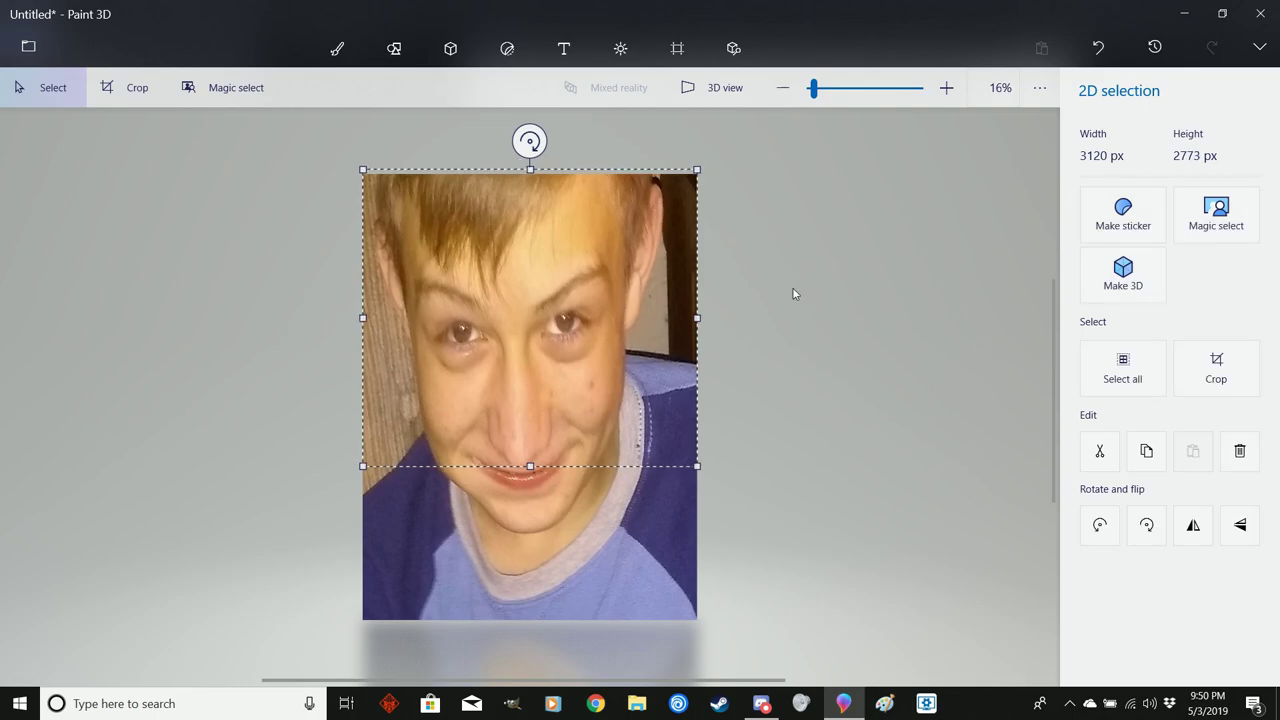
- Deselect the stretched face area, switch to Discord to view the original portrait in the conversation, and return to Paint 3D
click(770, 405)
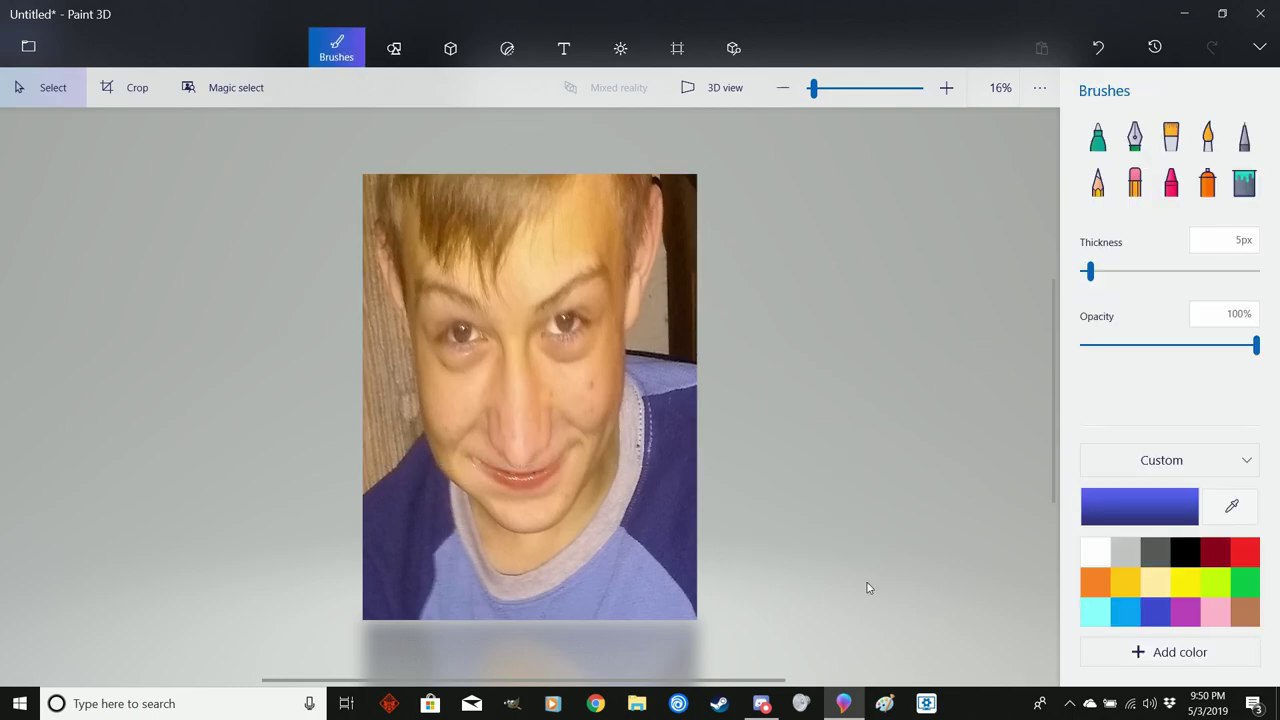
click(762, 703)
click(762, 703)
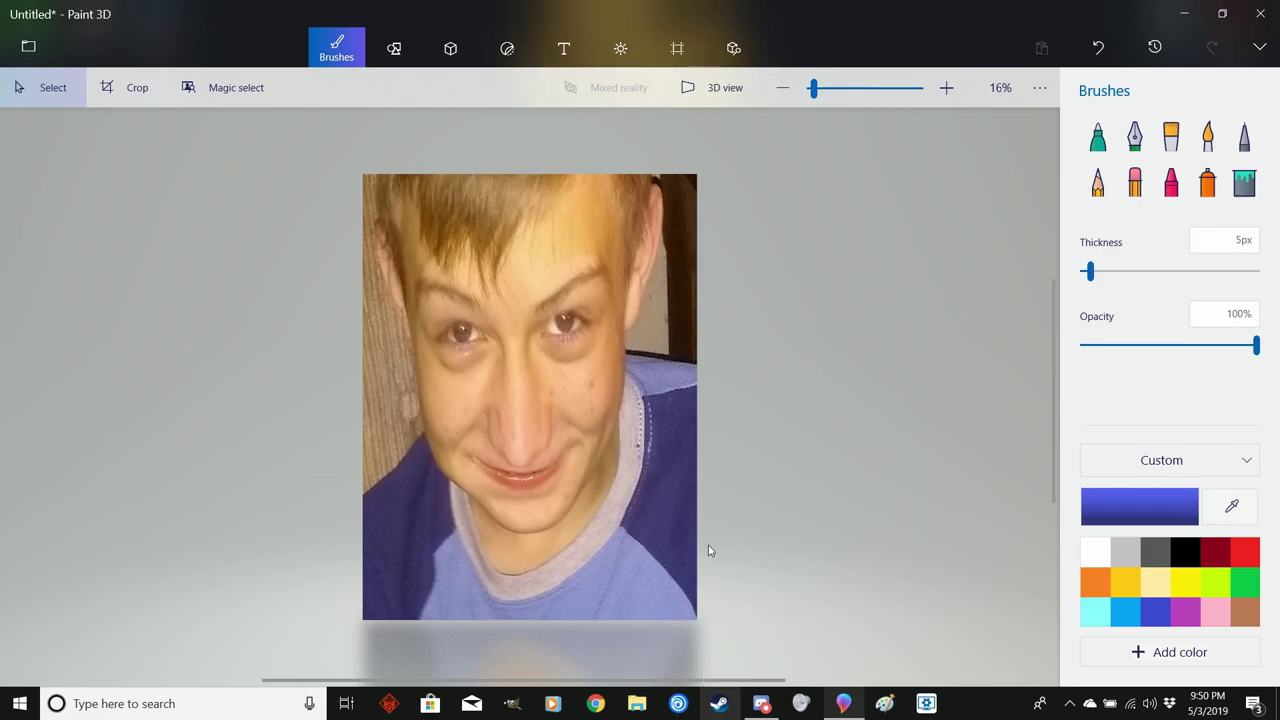
click(761, 703)
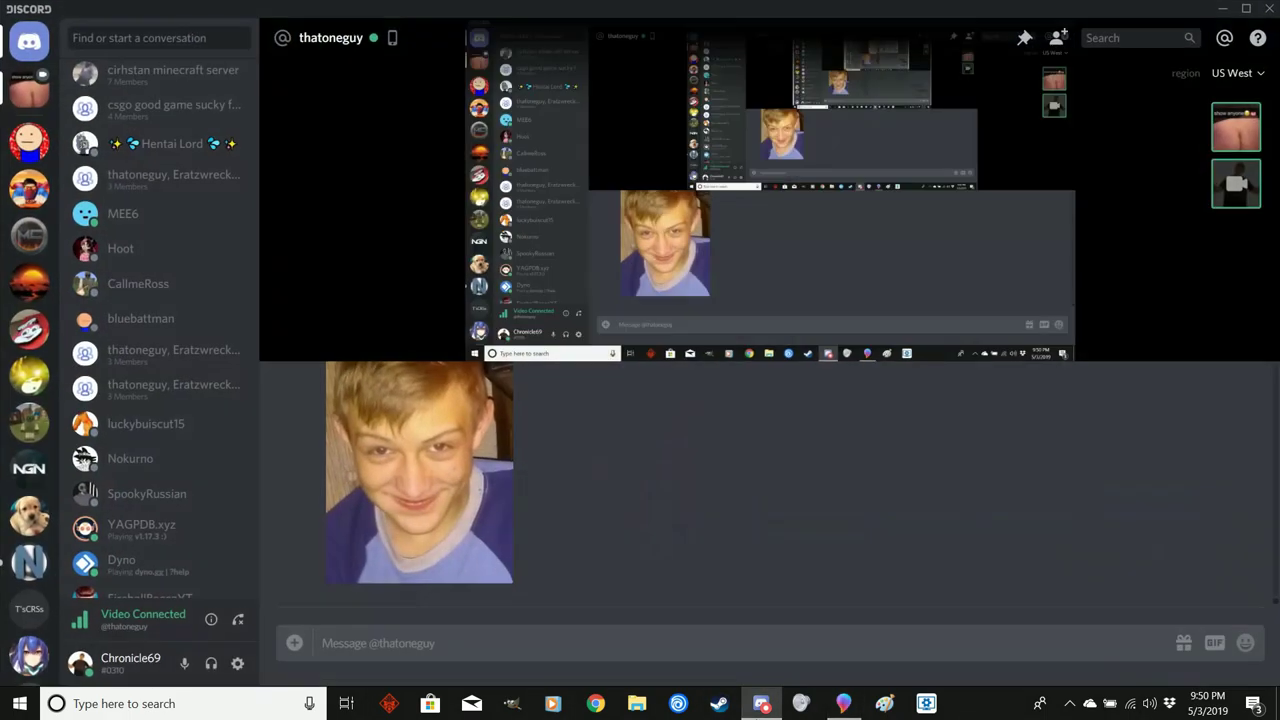
key(alt+Tab)
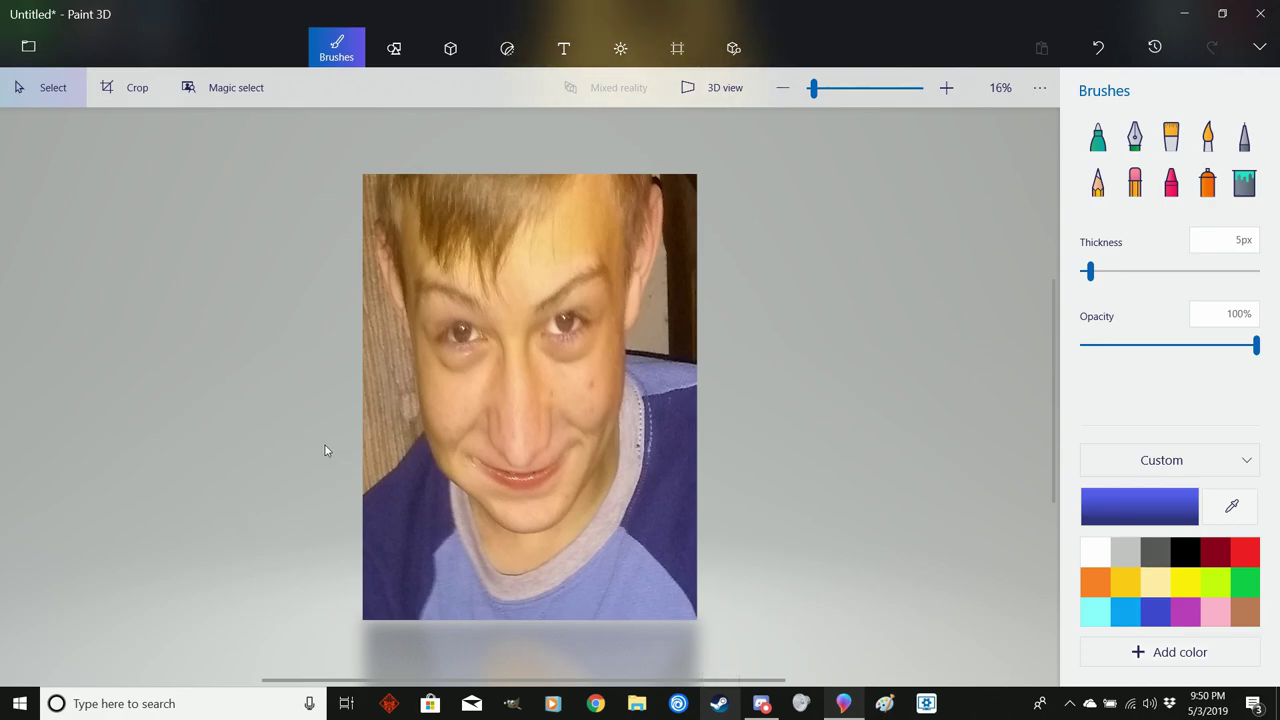
- Select the full-width area from the mouth down and stretch it downward past the canvas edge to about 4283 px high
drag(480, 485, 785, 648)
drag(530, 619, 530, 625)
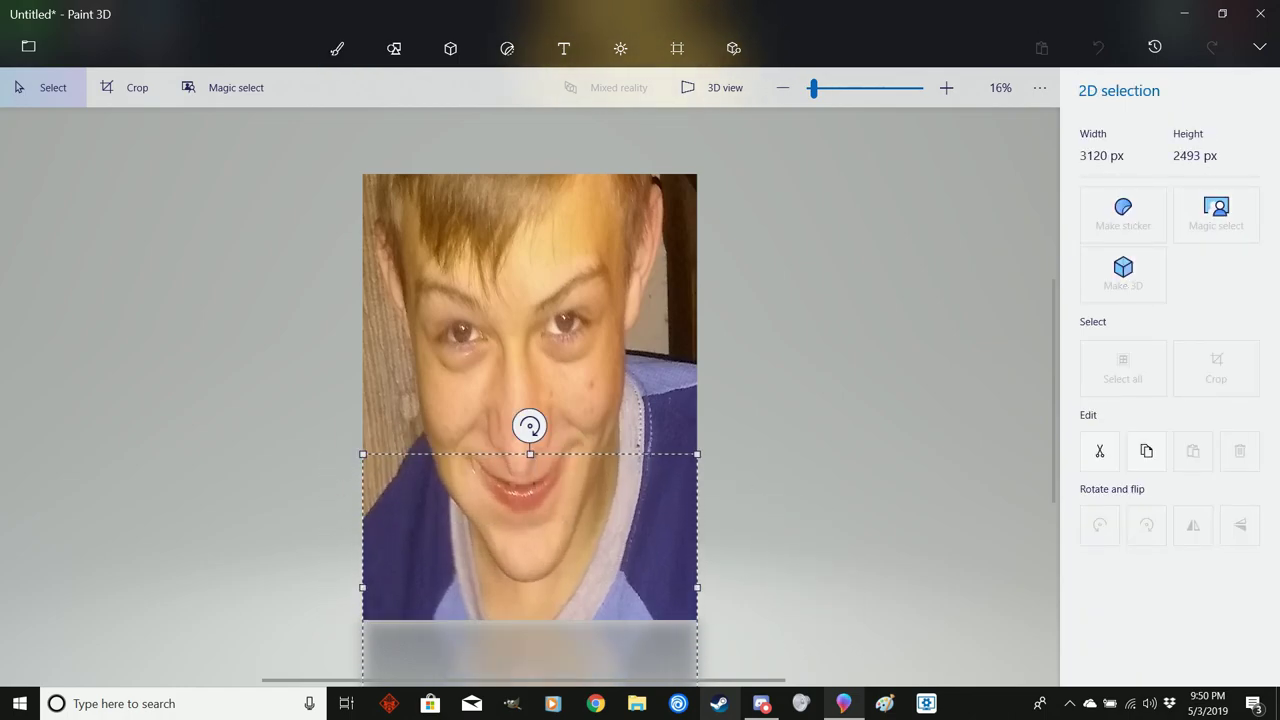
scroll(526, 562, down, 3)
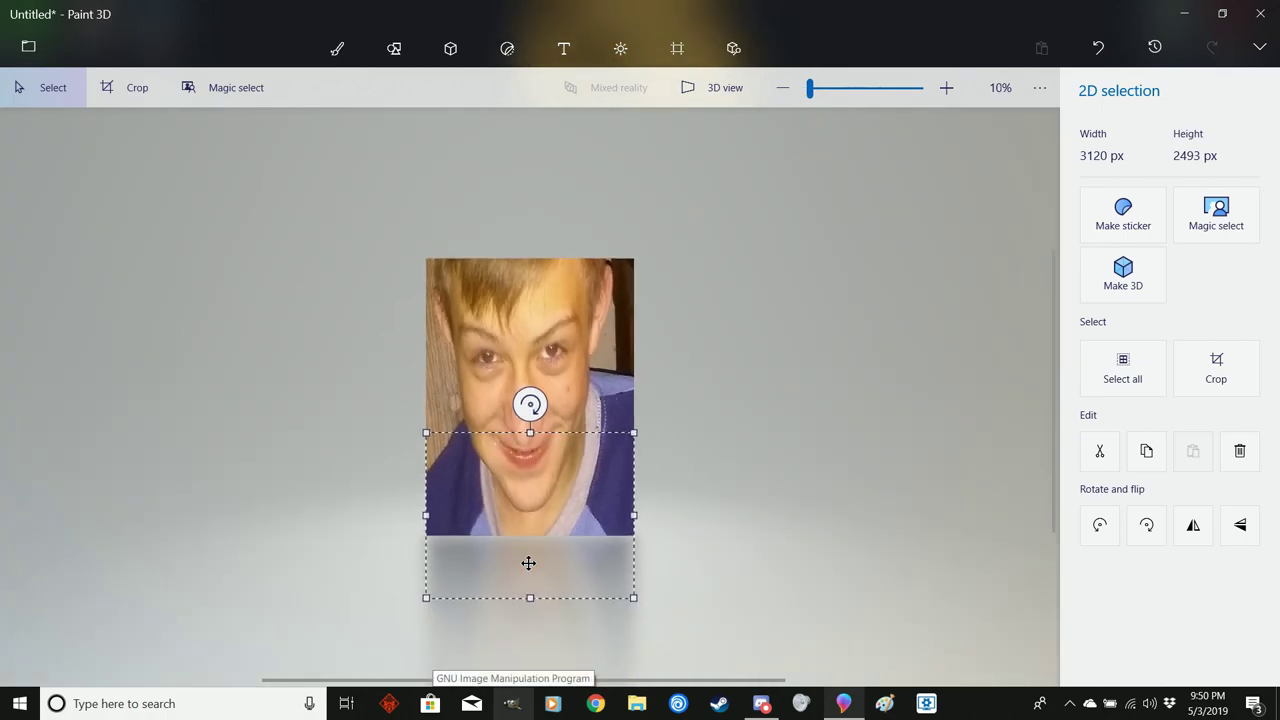
drag(530, 599, 530, 712)
scroll(529, 534, up, 3)
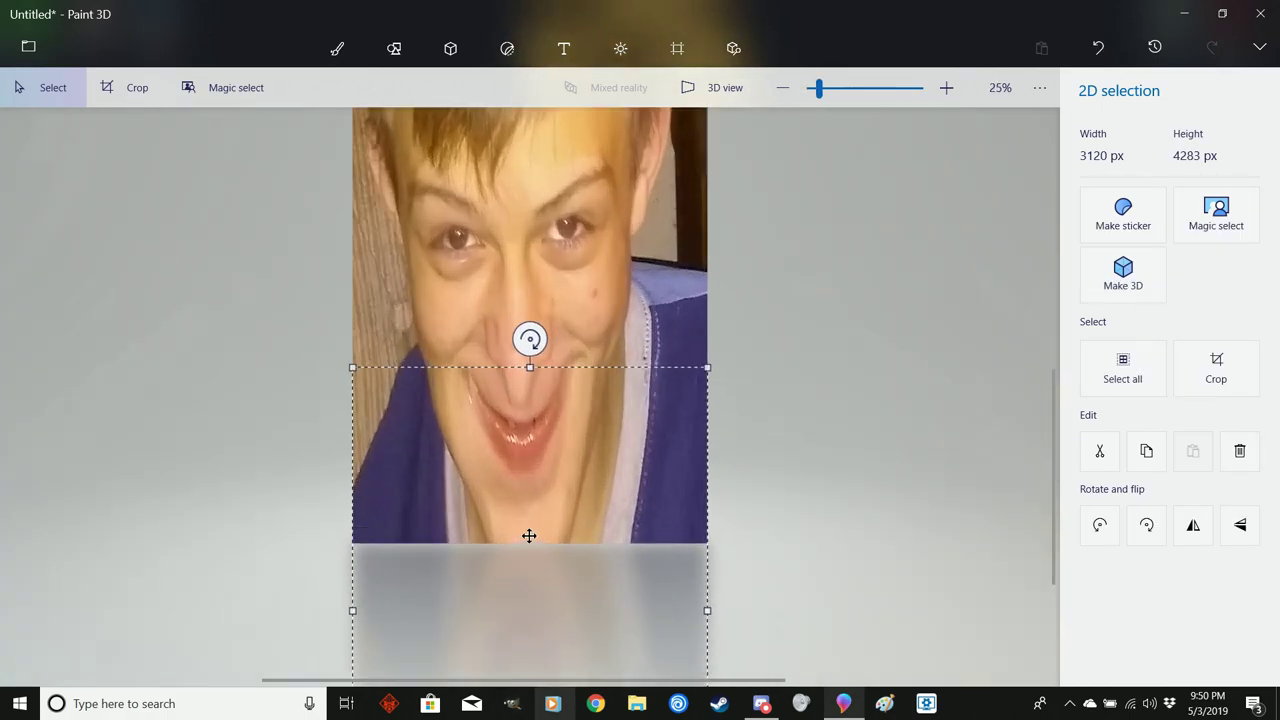